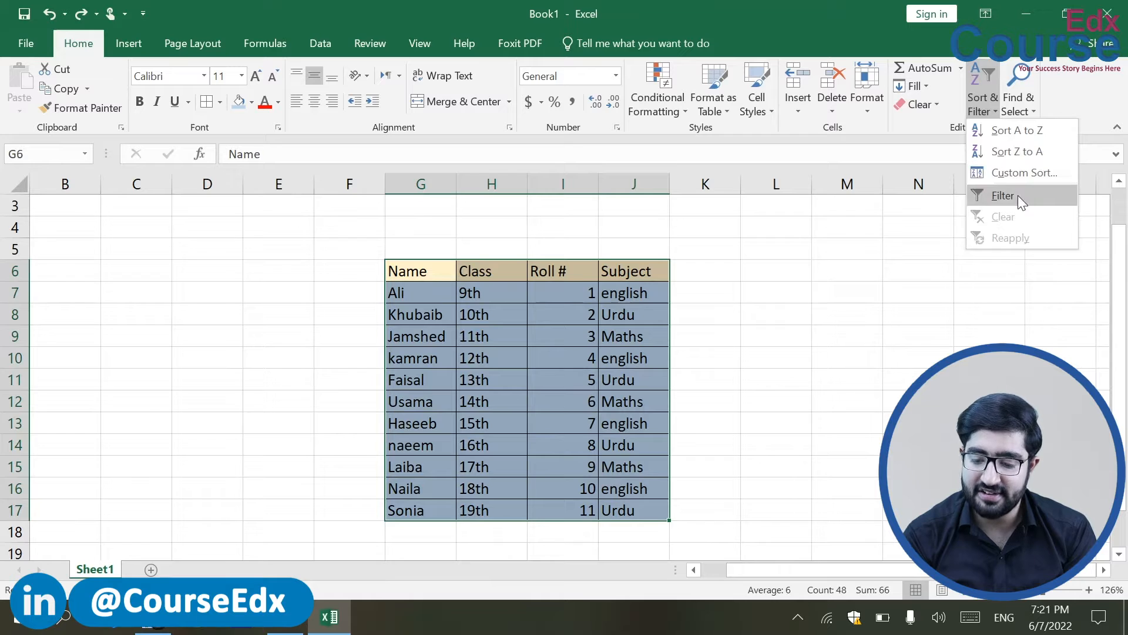
Turn on filtering for the student table so each header in row 6 gets a filter dropdown
click(1021, 203)
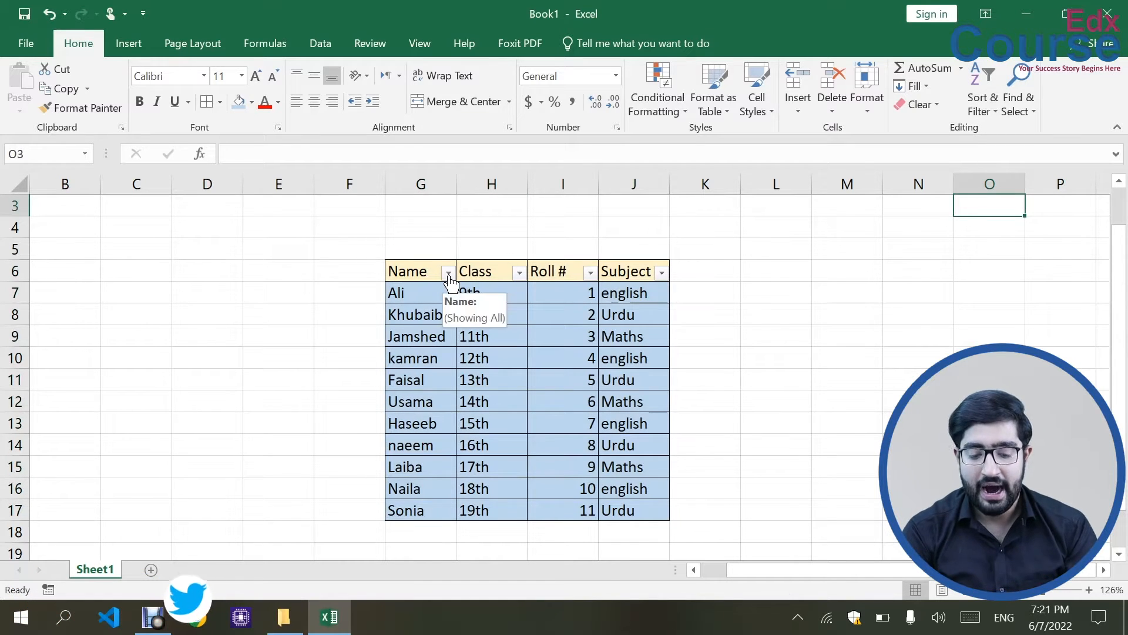
click(423, 294)
click(423, 330)
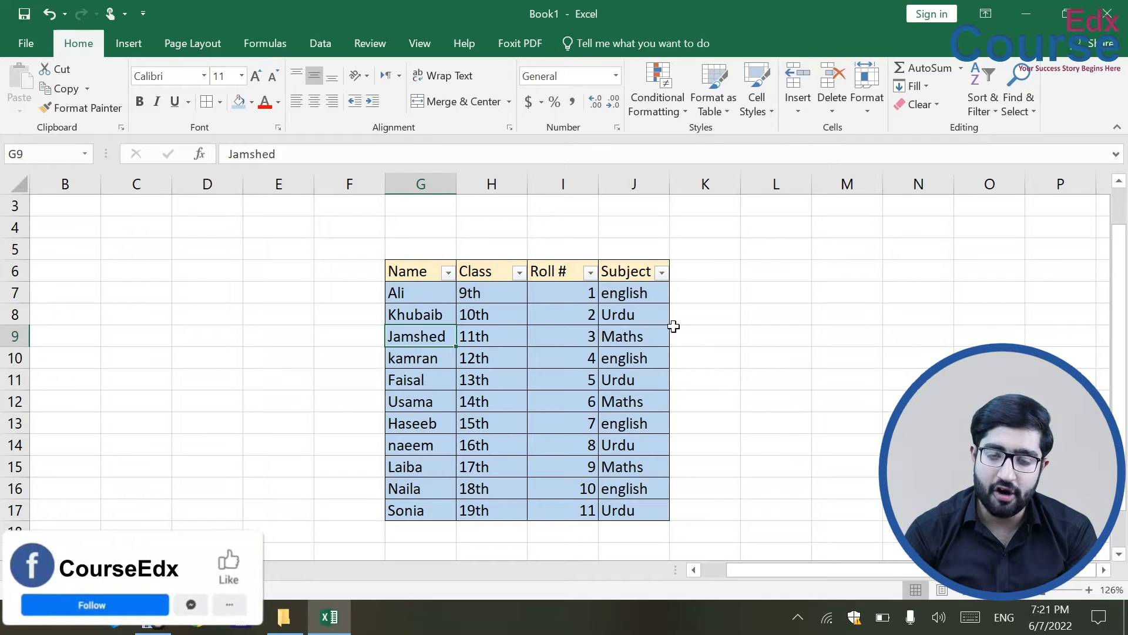
Filter the Subject column to show only the english rows
click(661, 273)
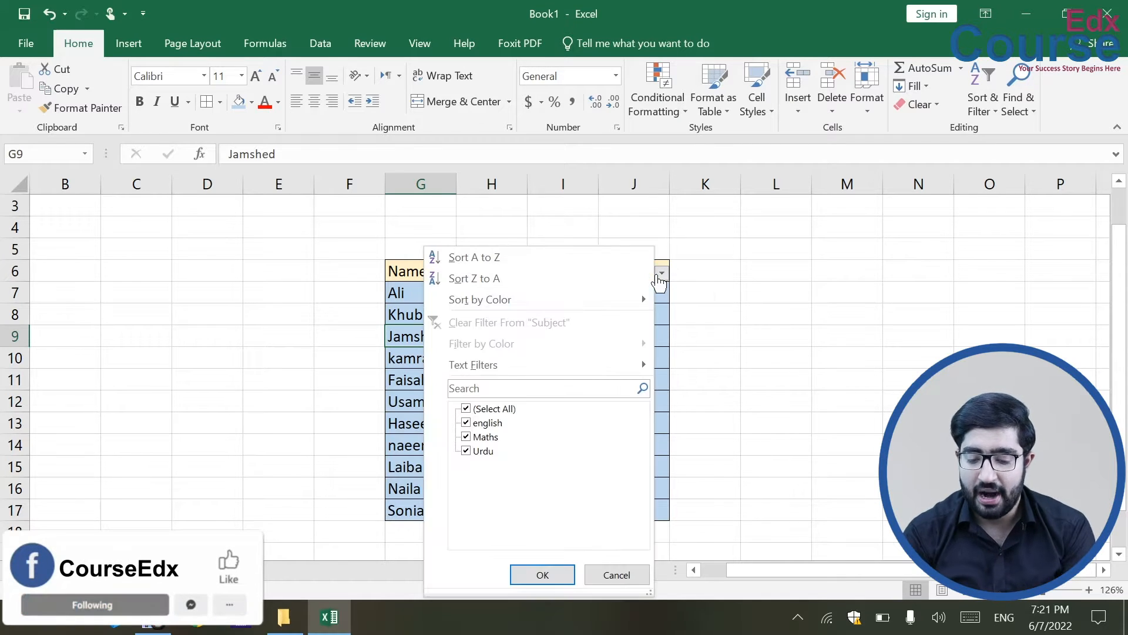
click(493, 409)
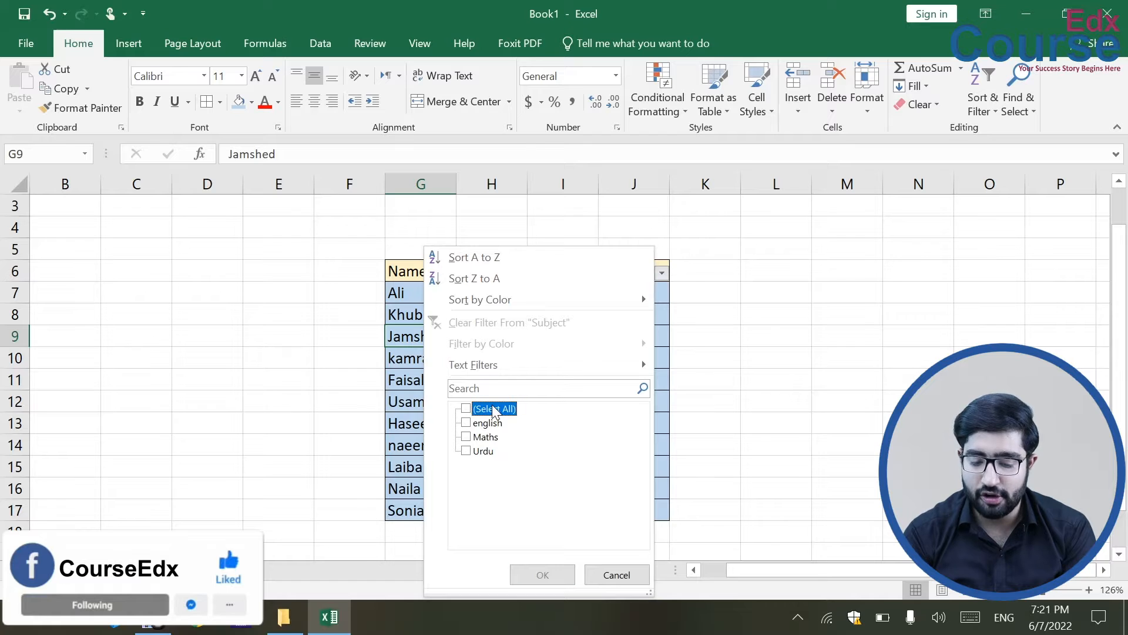
click(481, 423)
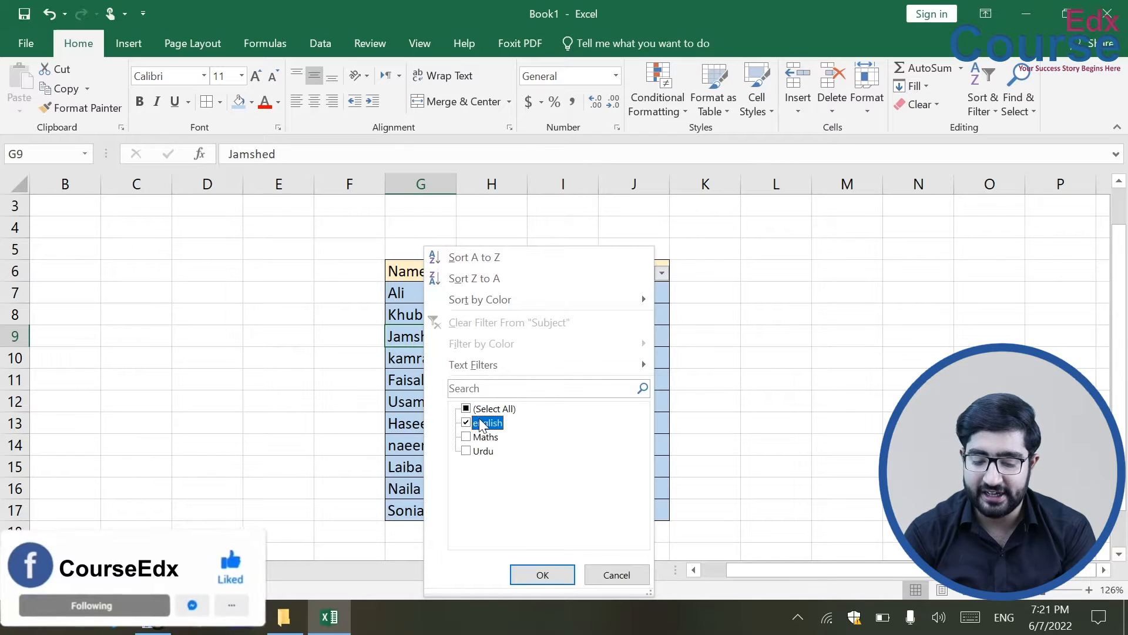
click(545, 573)
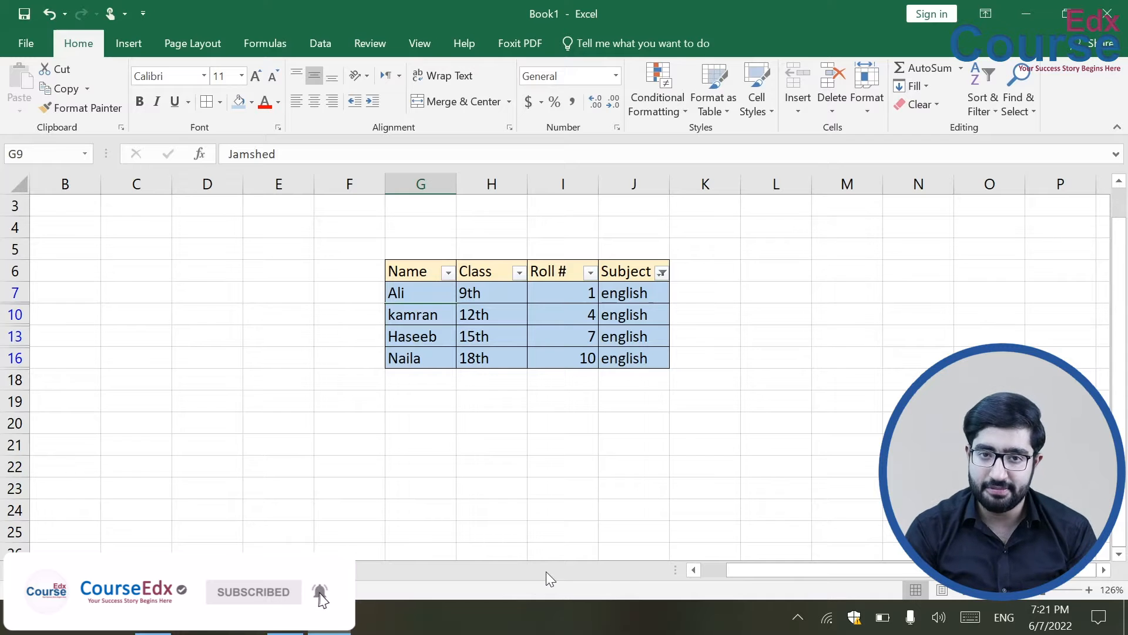
Clear the filter from the Subject column
click(662, 273)
click(503, 323)
click(841, 378)
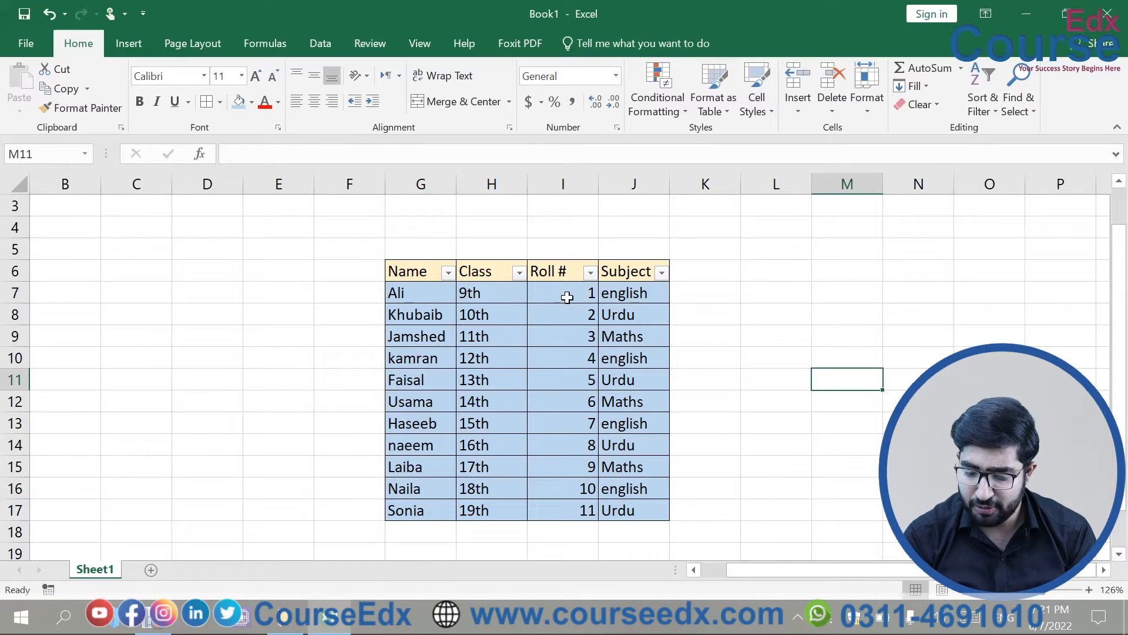
Delete all the values under the Roll # header, in I7:I17
right_click(567, 297)
key(Escape)
drag(576, 298, 587, 511)
key(Delete)
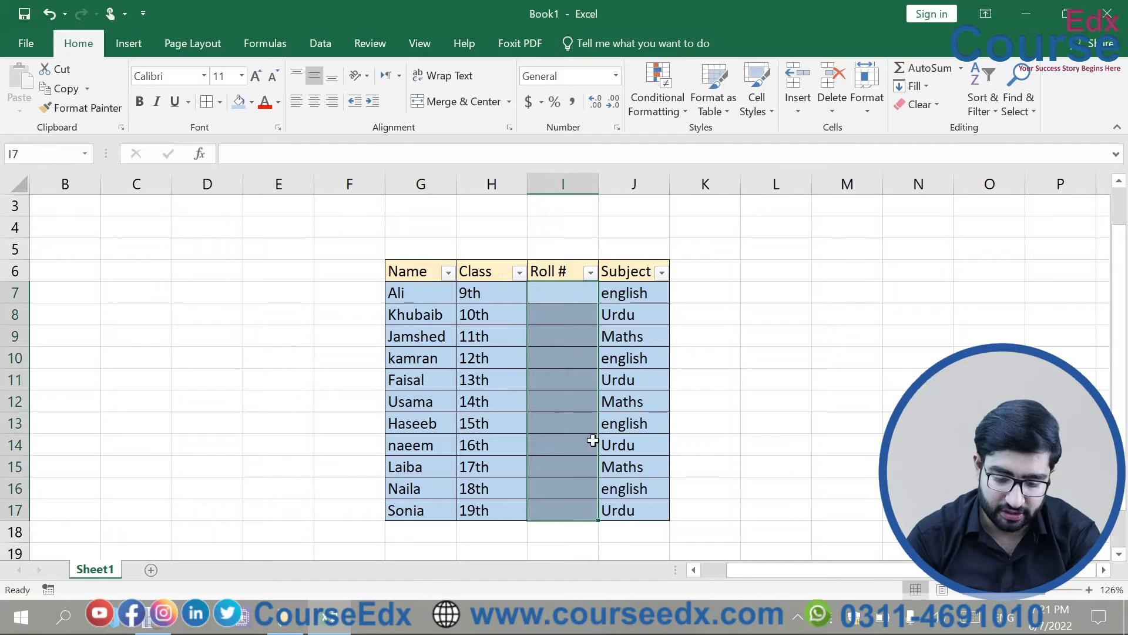
Fill the Roll # column with 10 in I7:I9 and 20 in I10:I12
click(569, 292)
text(10)
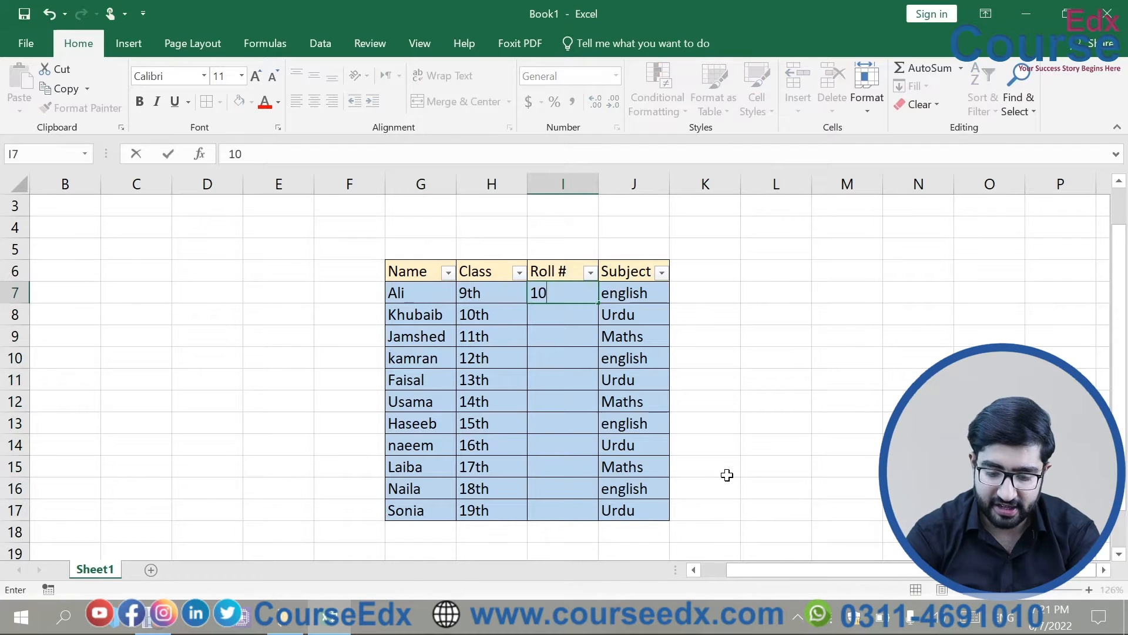
key(Return)
text(10)
key(Return)
text(10)
key(Return)
text(20)
key(Return)
text(20)
key(Return)
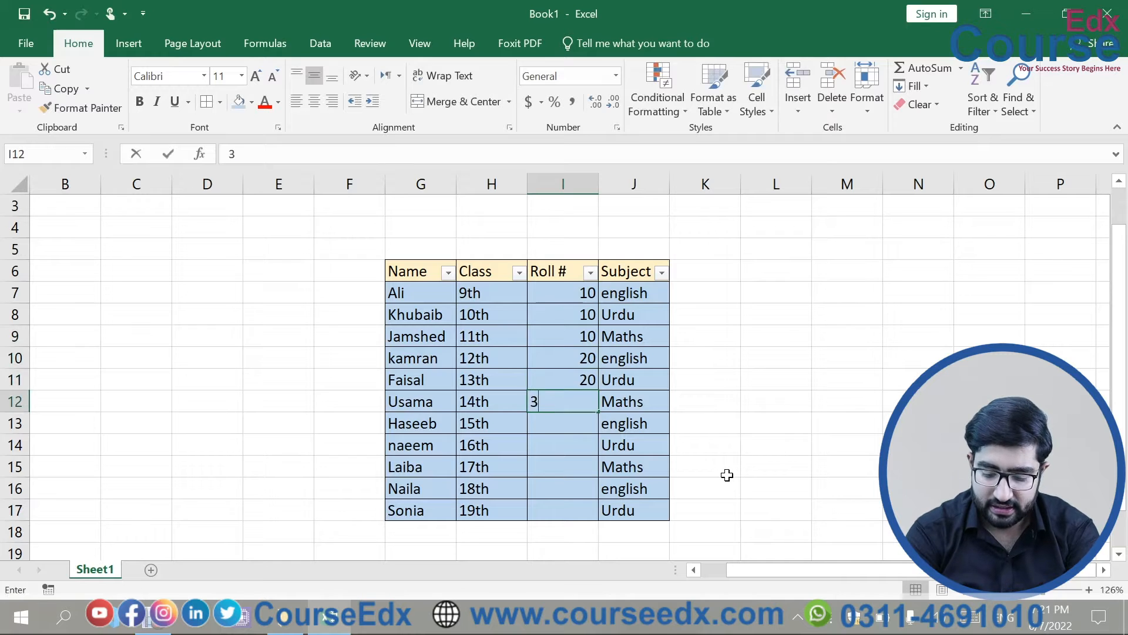
text(20)
key(Return)
Complete the Roll # column with 30 in I13:I15 and 40 in I16:I17
text(30)
key(Return)
text(40)
key(Return)
key(Up)
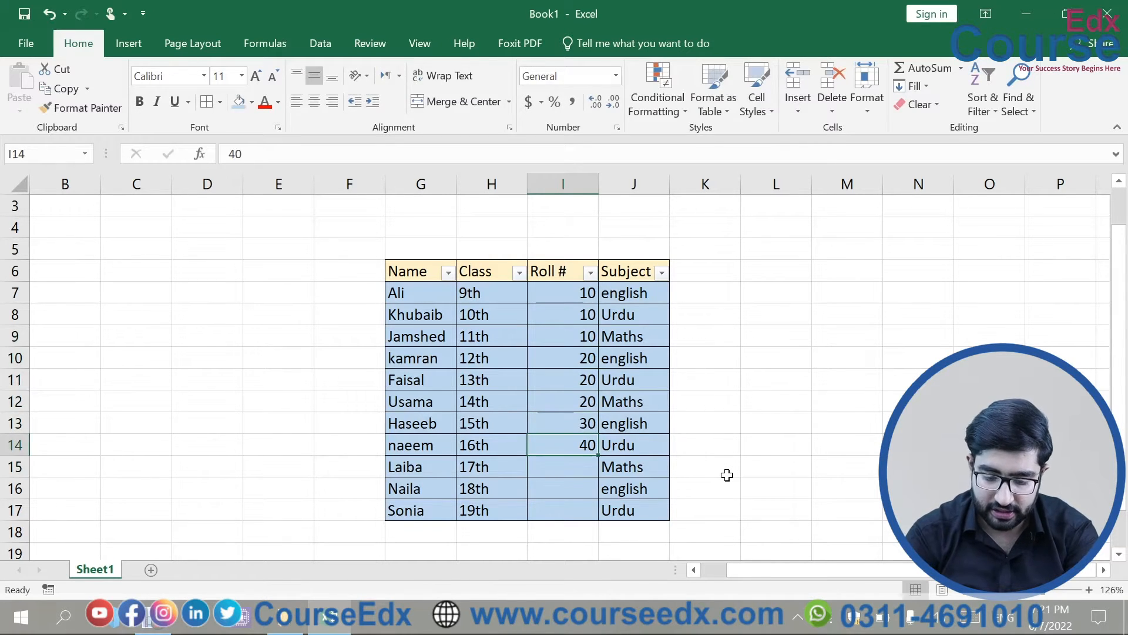
key(BackSpace)
text(30)
key(Return)
text(30)
key(Return)
text(40)
key(Return)
text(40)
click(727, 475)
Rename the Roll # header as Department and widen column I to fit the new heading
click(564, 271)
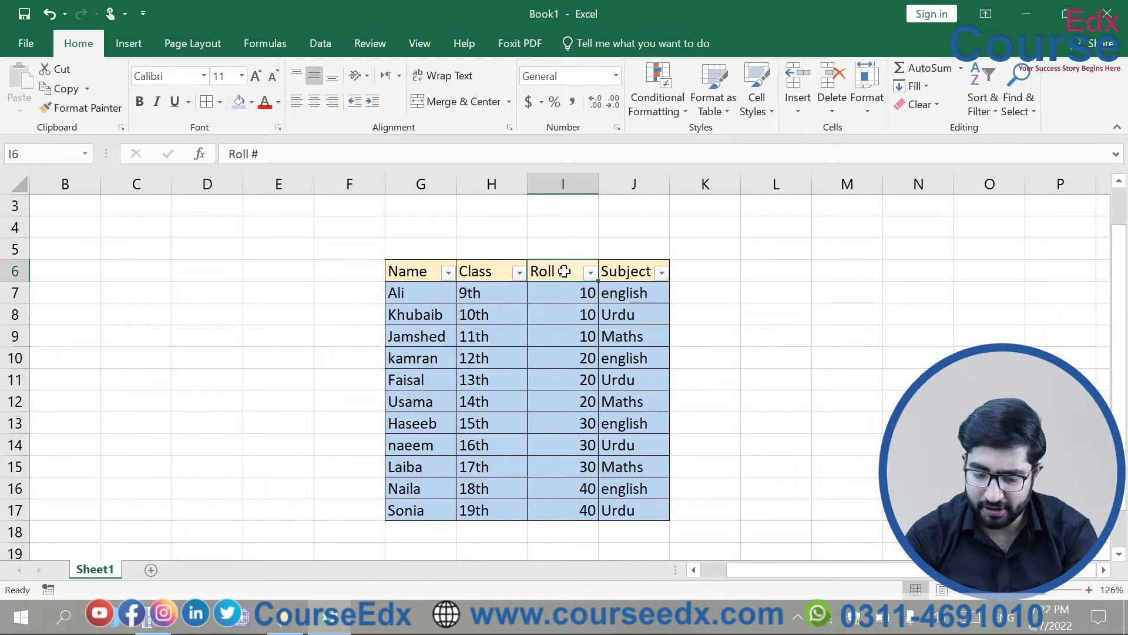
key(BackSpace)
text(Deaartment)
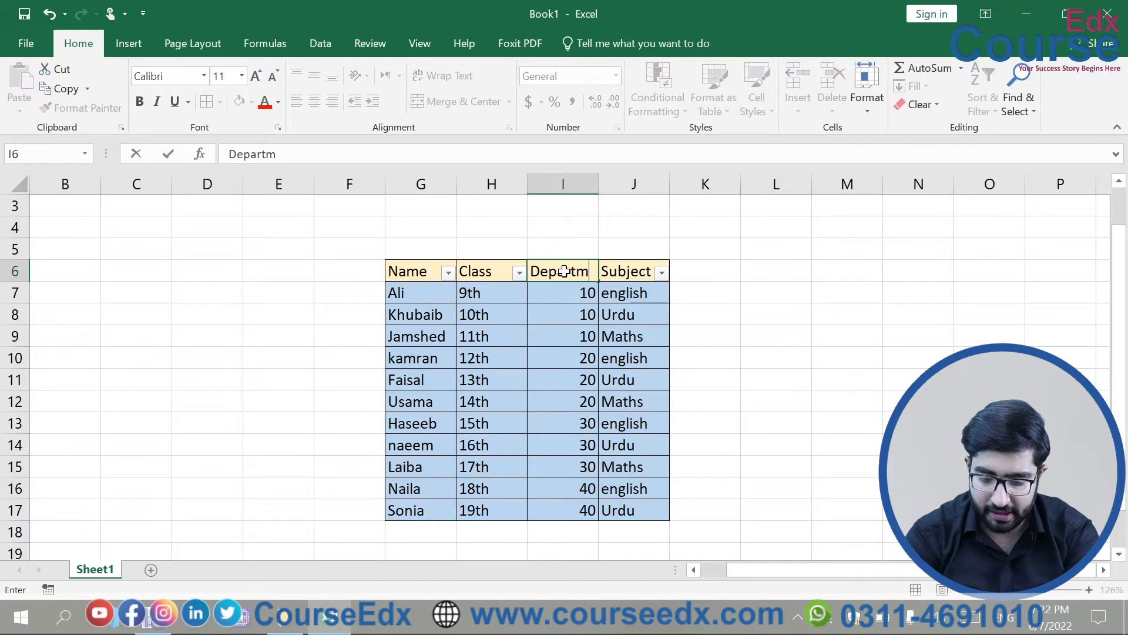
click(758, 360)
drag(599, 195, 635, 194)
click(841, 252)
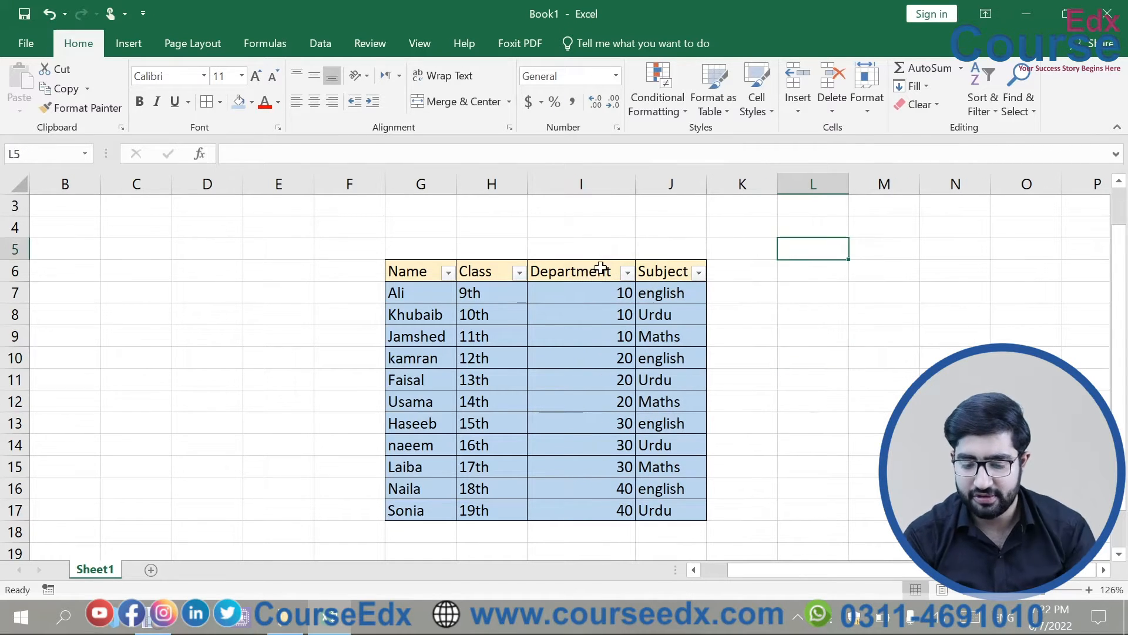
Align the Department values in I7:I17 to the top and centre them horizontally
drag(577, 292, 585, 523)
click(585, 528)
click(956, 401)
drag(608, 291, 607, 510)
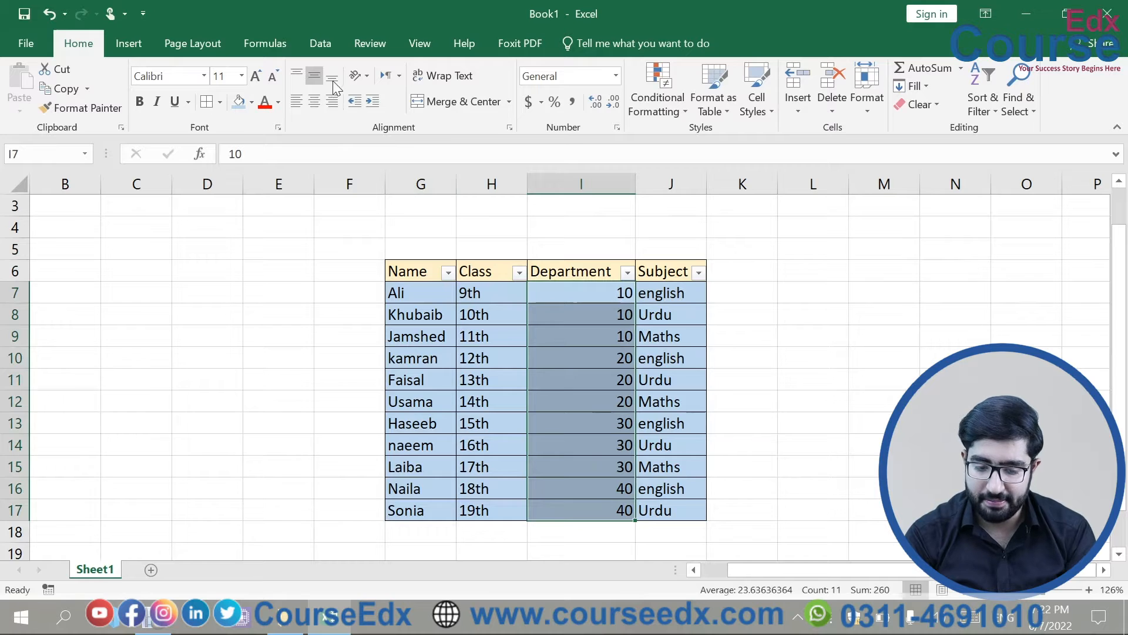
click(304, 74)
click(313, 100)
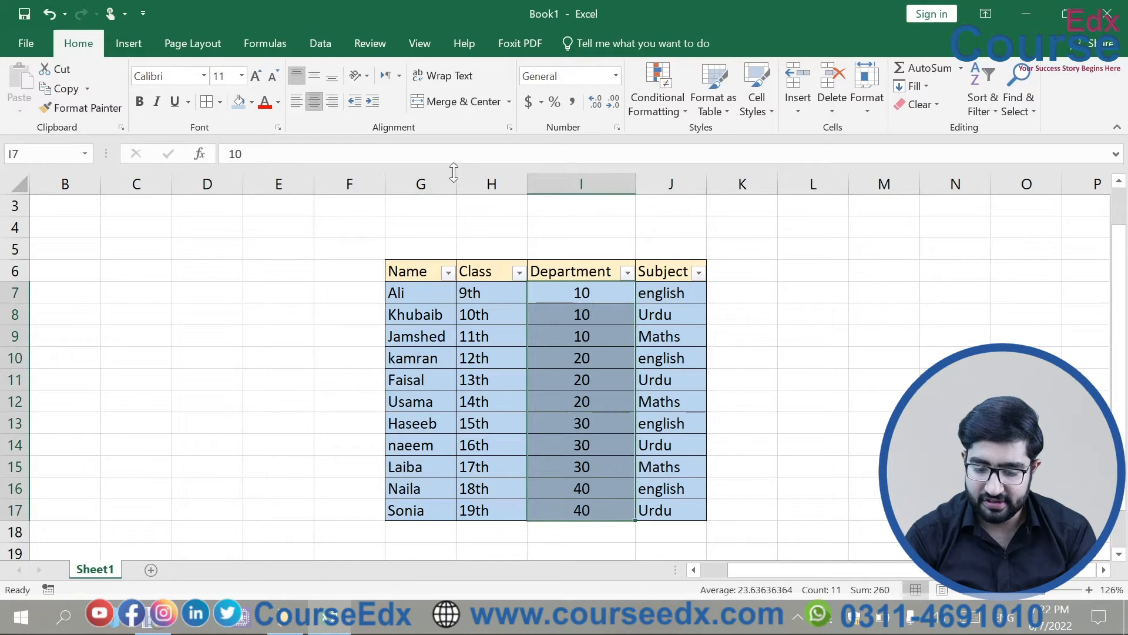
click(882, 344)
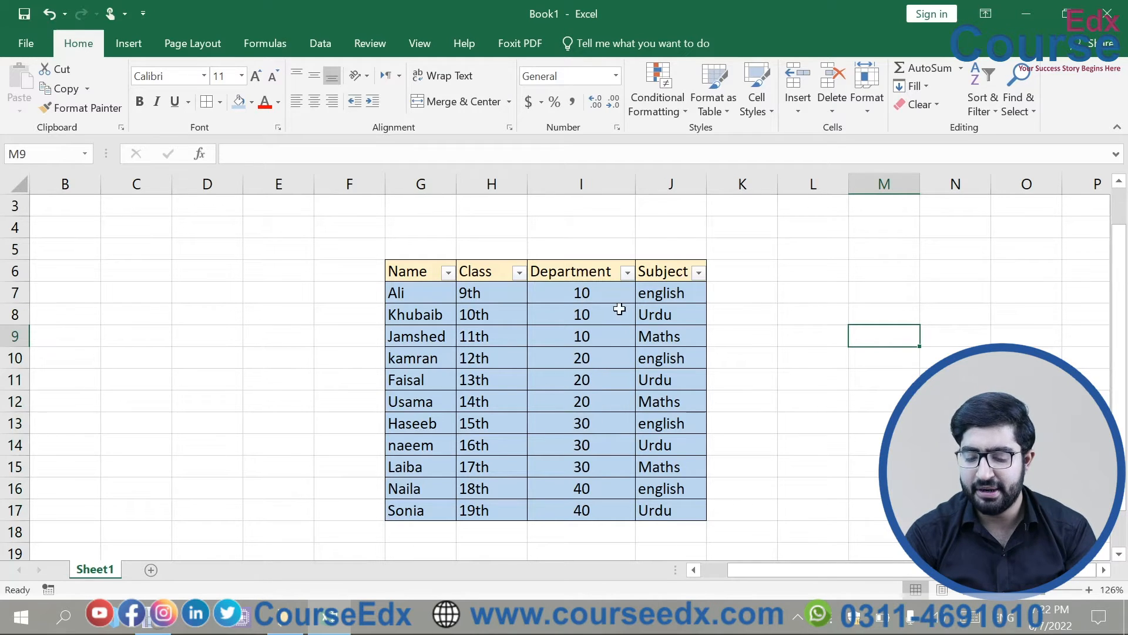
Filter the Department column to show only 20 and undo that filter
click(628, 273)
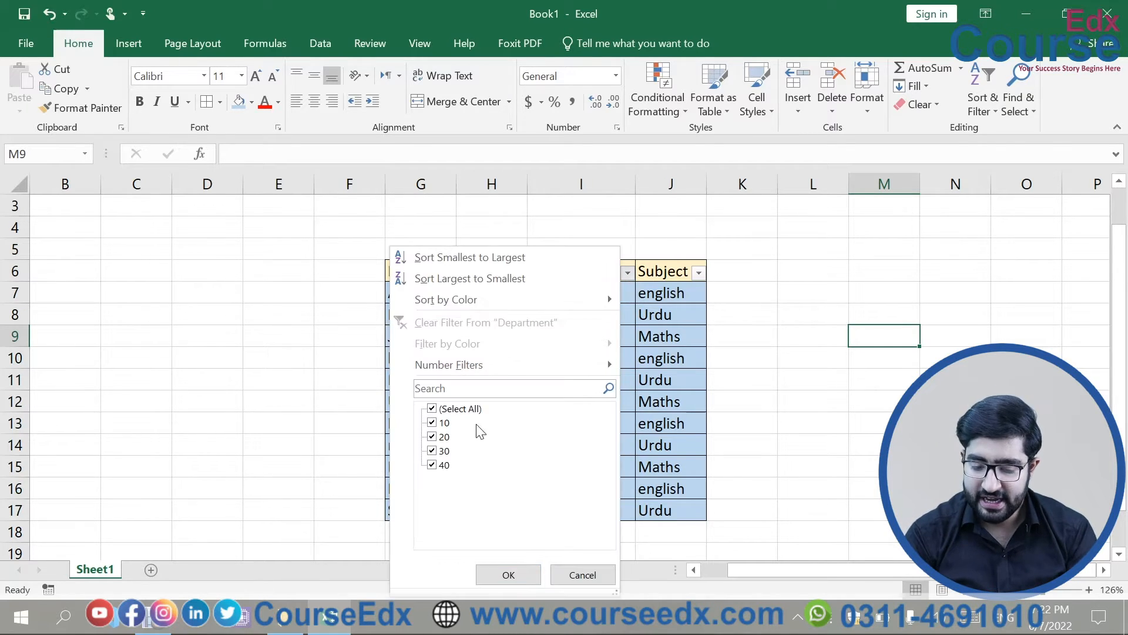
click(460, 409)
click(444, 437)
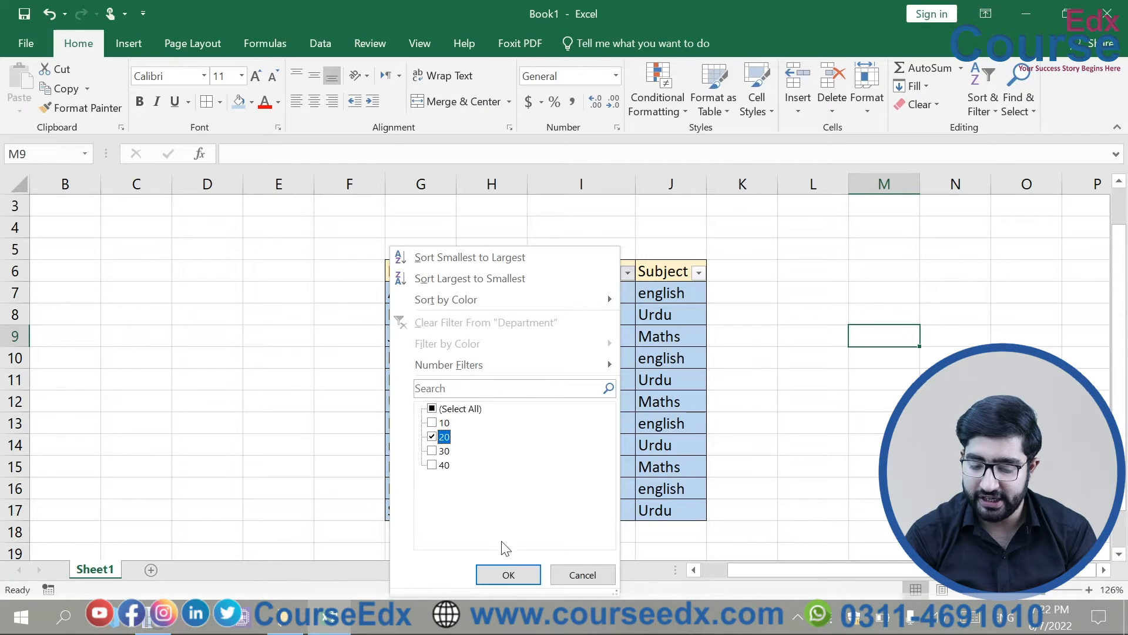
click(509, 573)
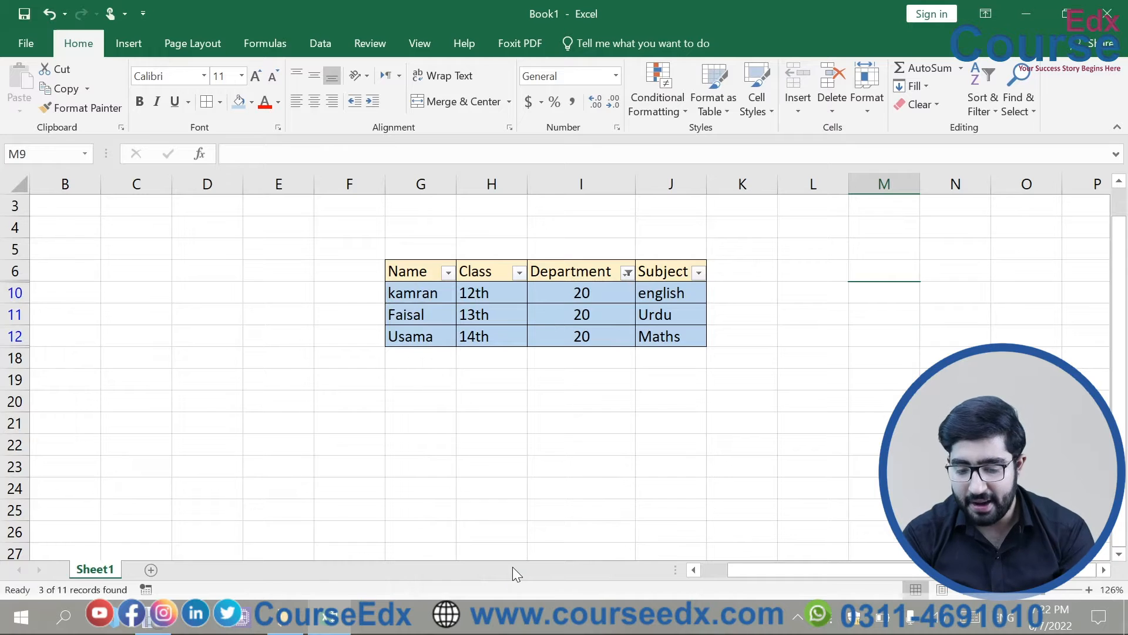
key(ctrl+z)
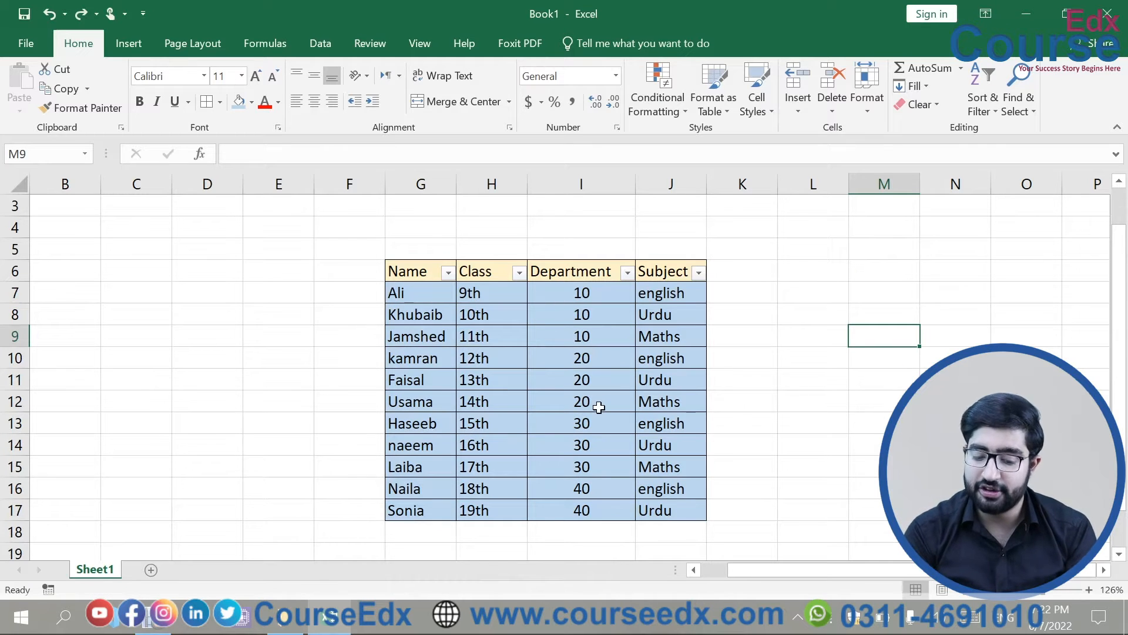
Filter the Department column to show only departments 20 and 30
click(627, 272)
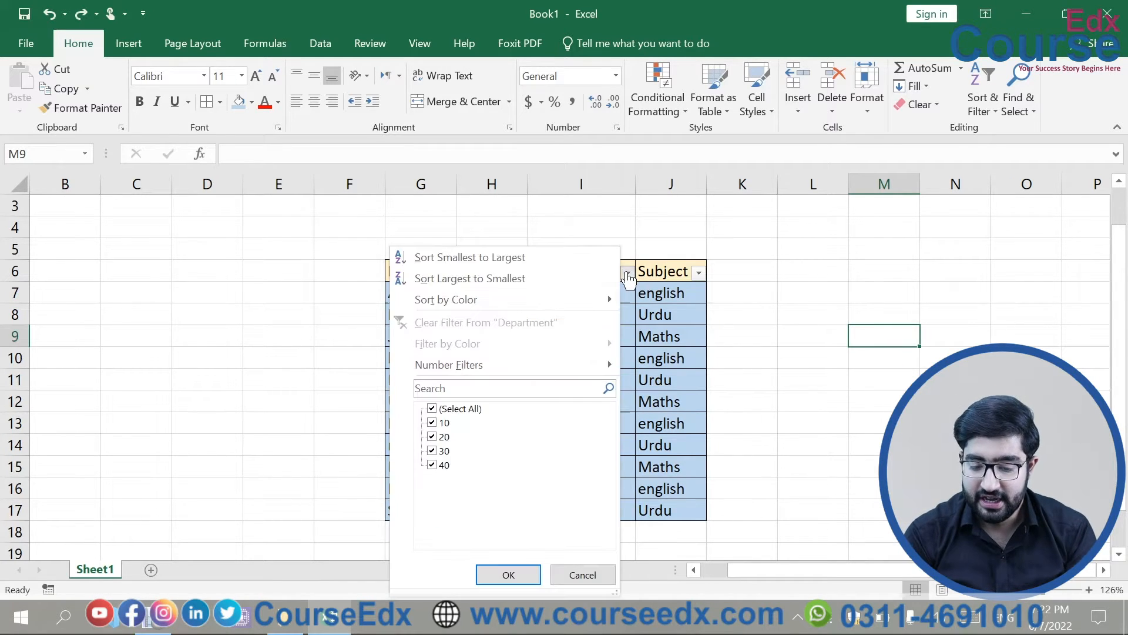
click(454, 408)
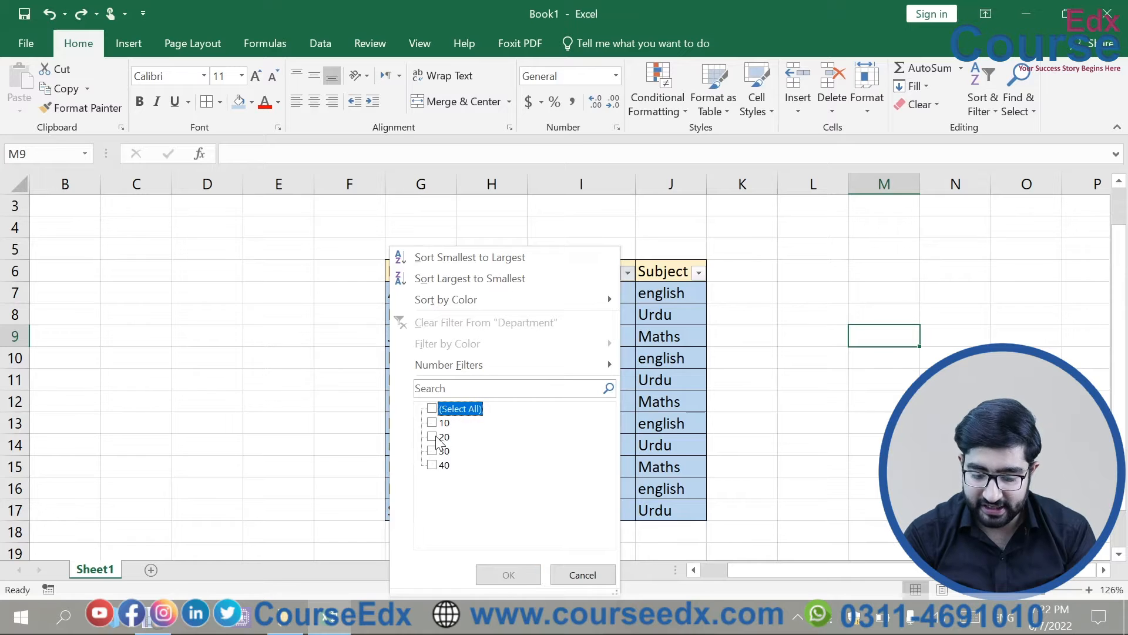
click(433, 437)
click(434, 447)
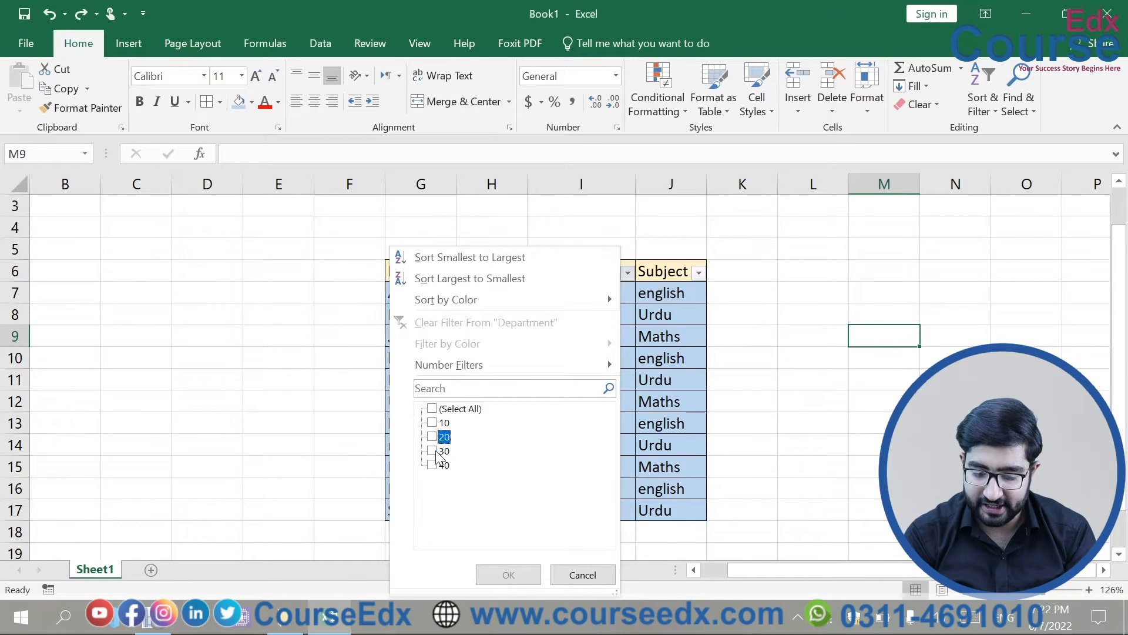
click(433, 451)
click(434, 438)
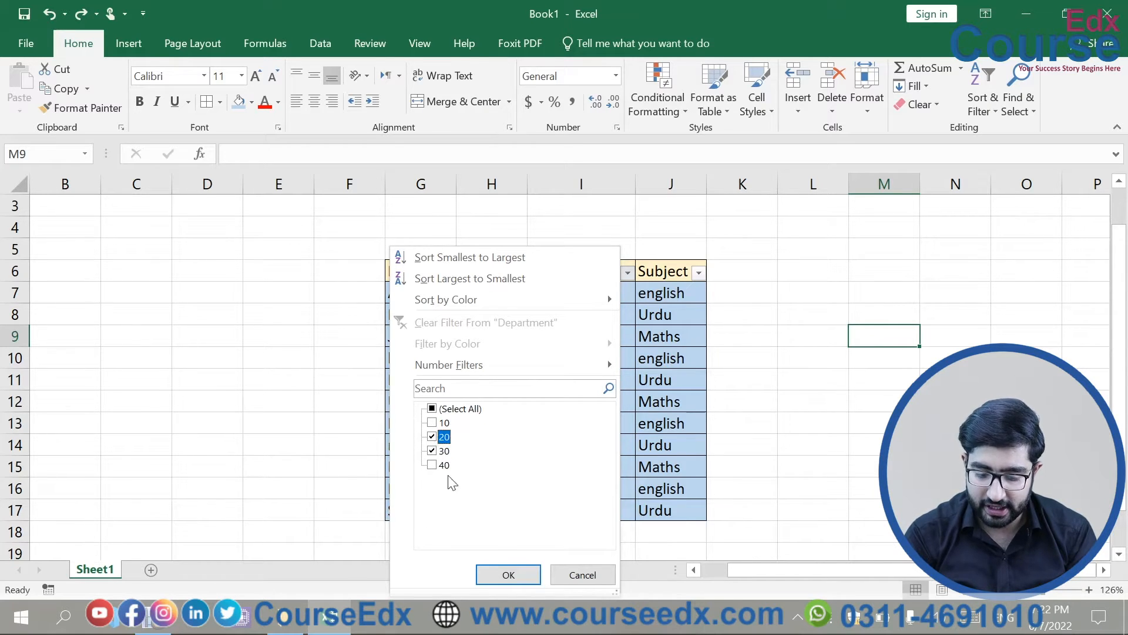
click(506, 573)
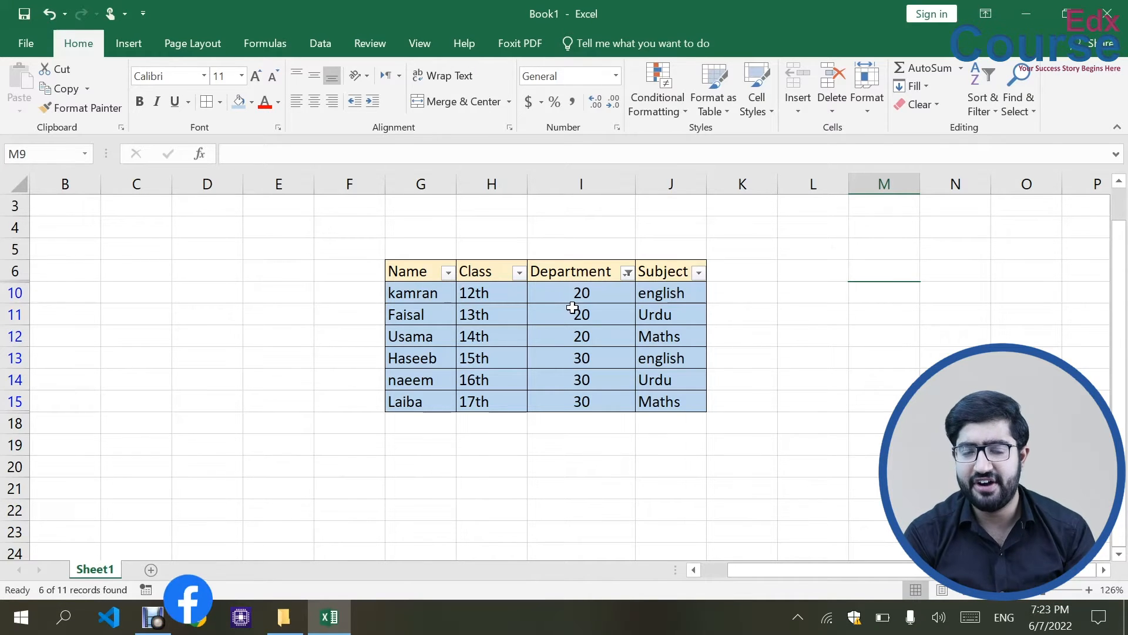
Examine the number filter options of the Department column and the text filter options of the Name column
click(628, 273)
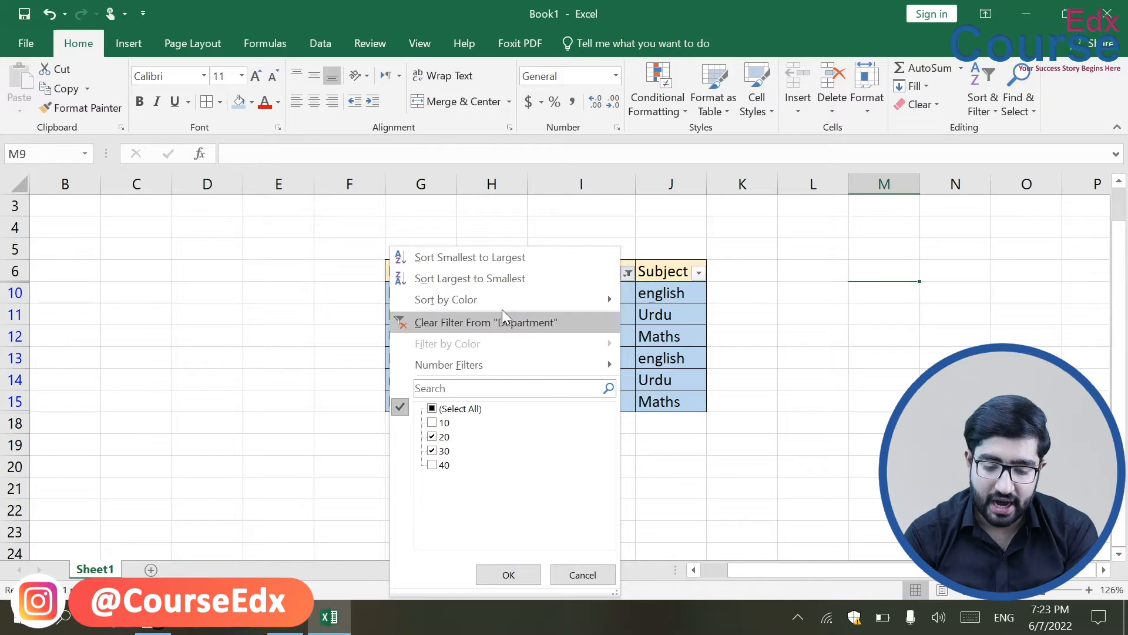
mouse_move(511, 372)
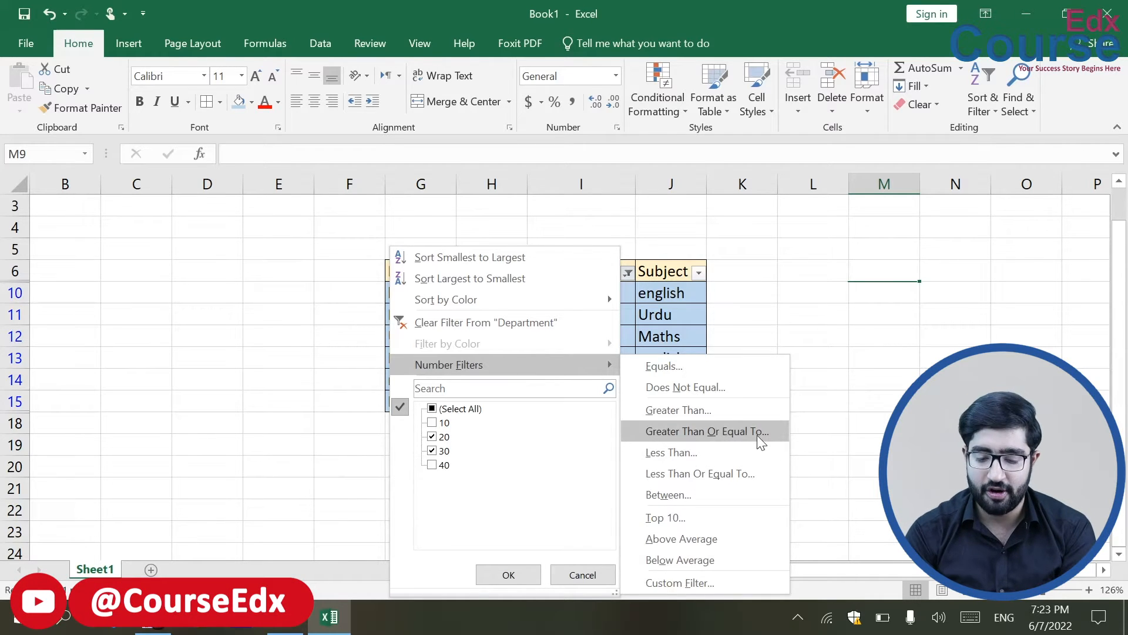
click(889, 467)
click(573, 267)
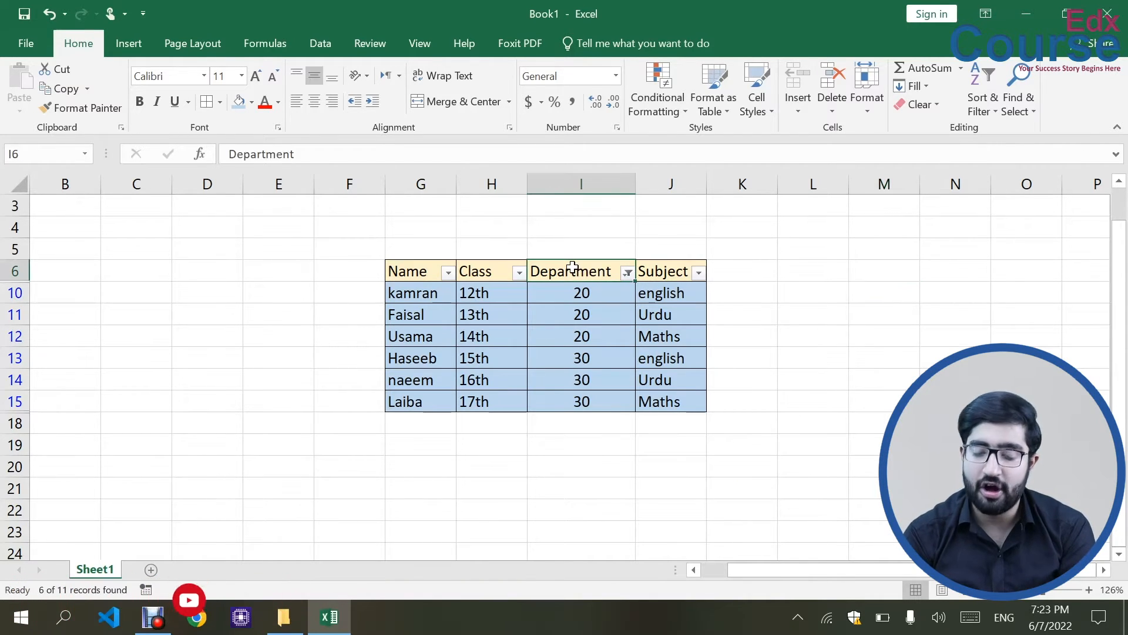
click(628, 273)
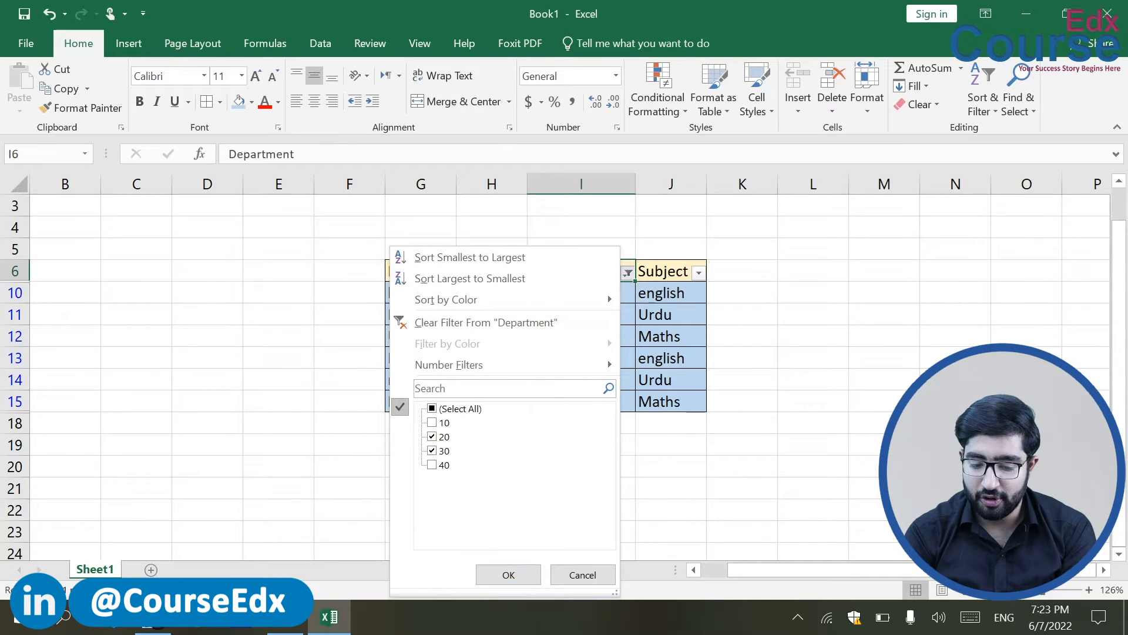
click(647, 289)
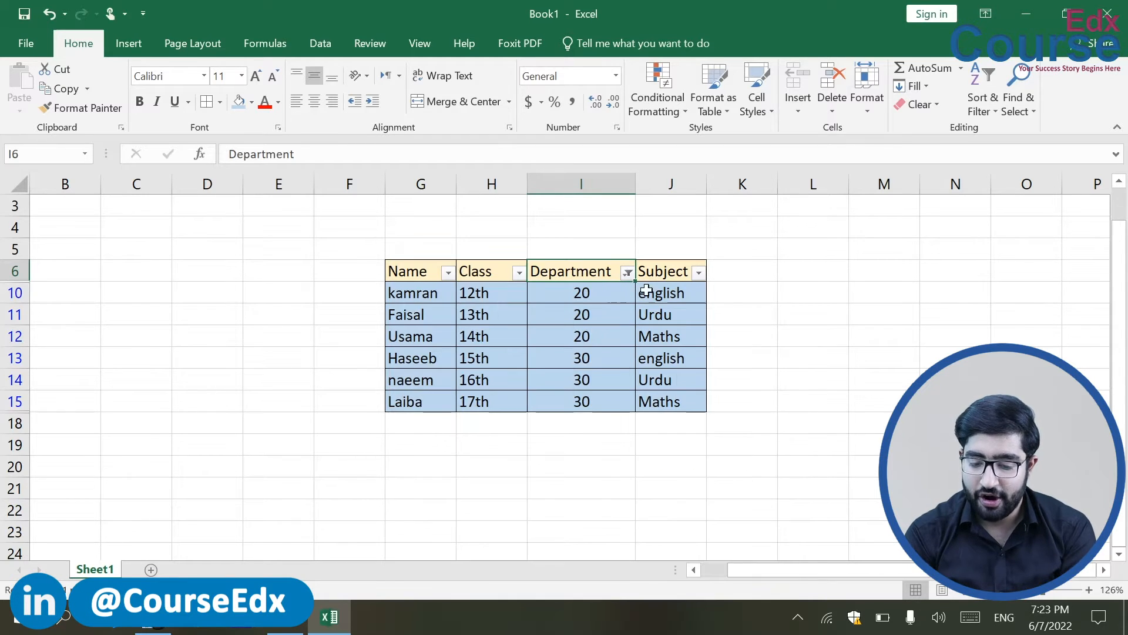
click(435, 270)
click(448, 273)
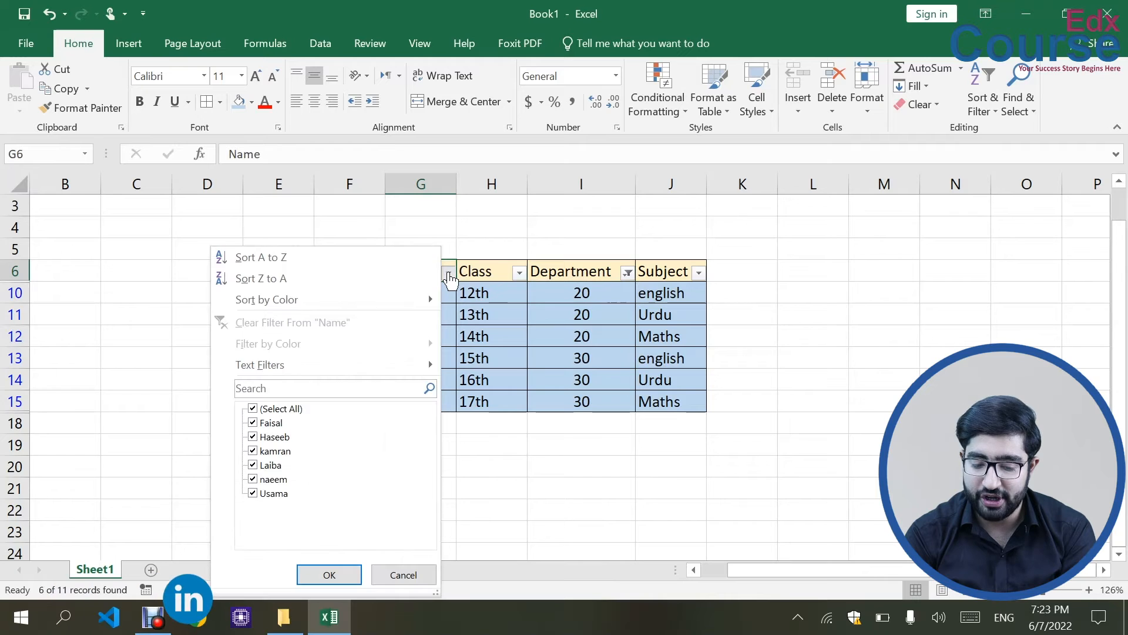
mouse_move(378, 368)
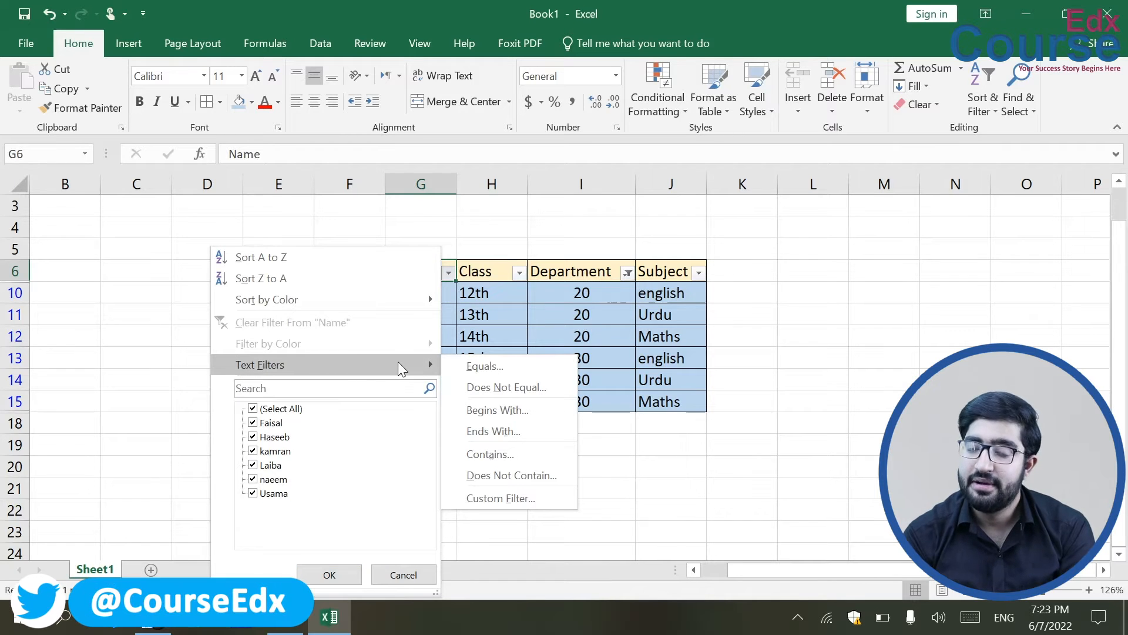
click(839, 426)
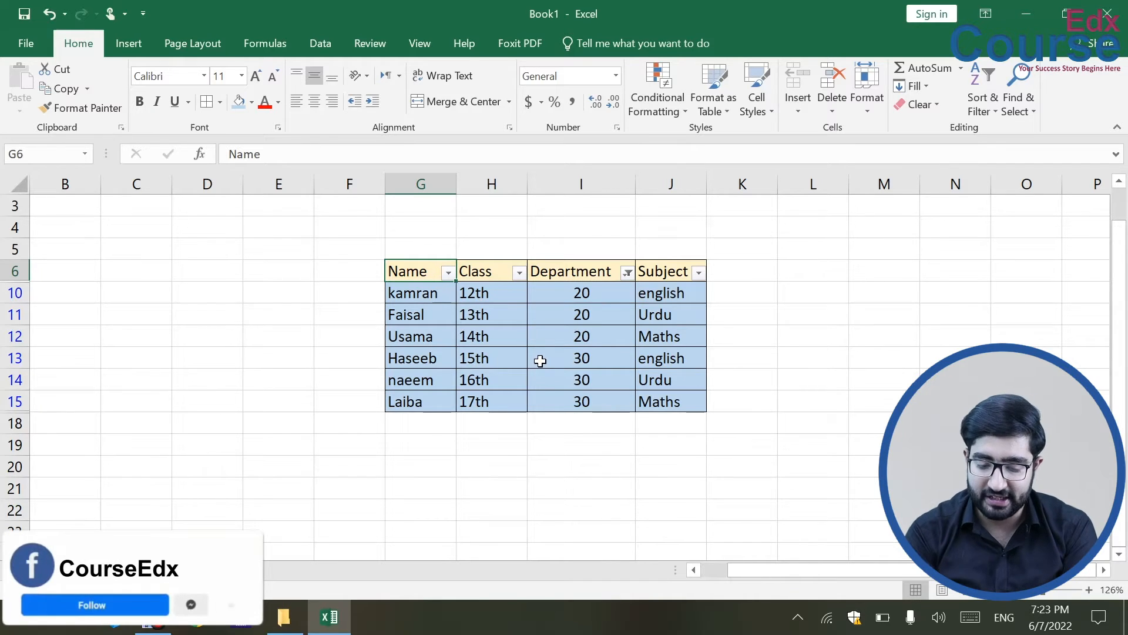
click(400, 331)
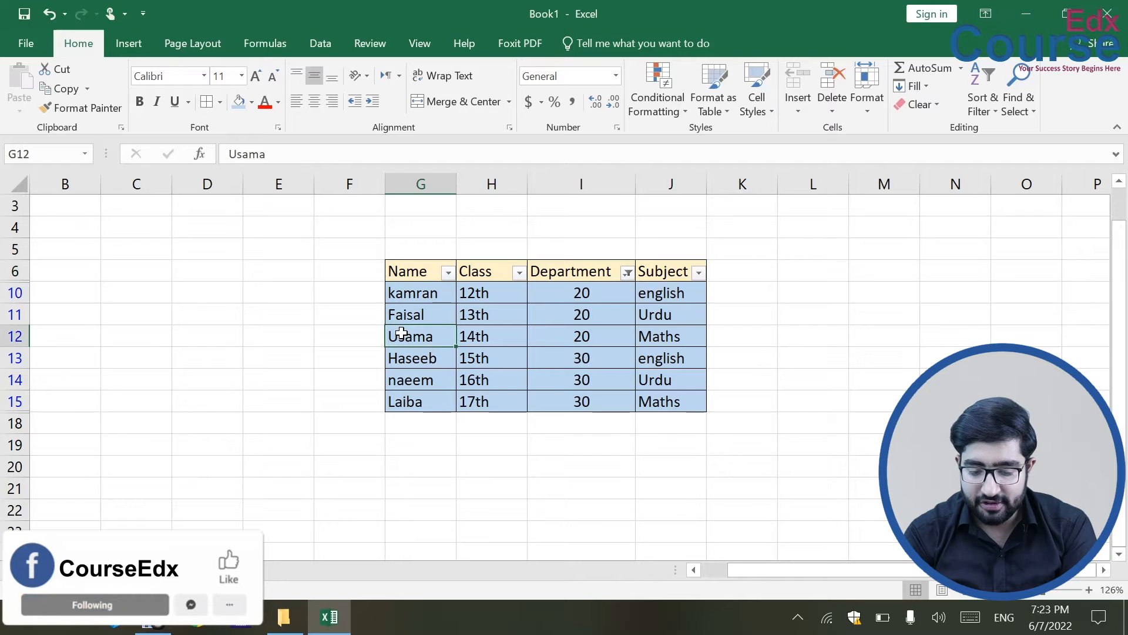
Clear the filter from the Department column
click(628, 272)
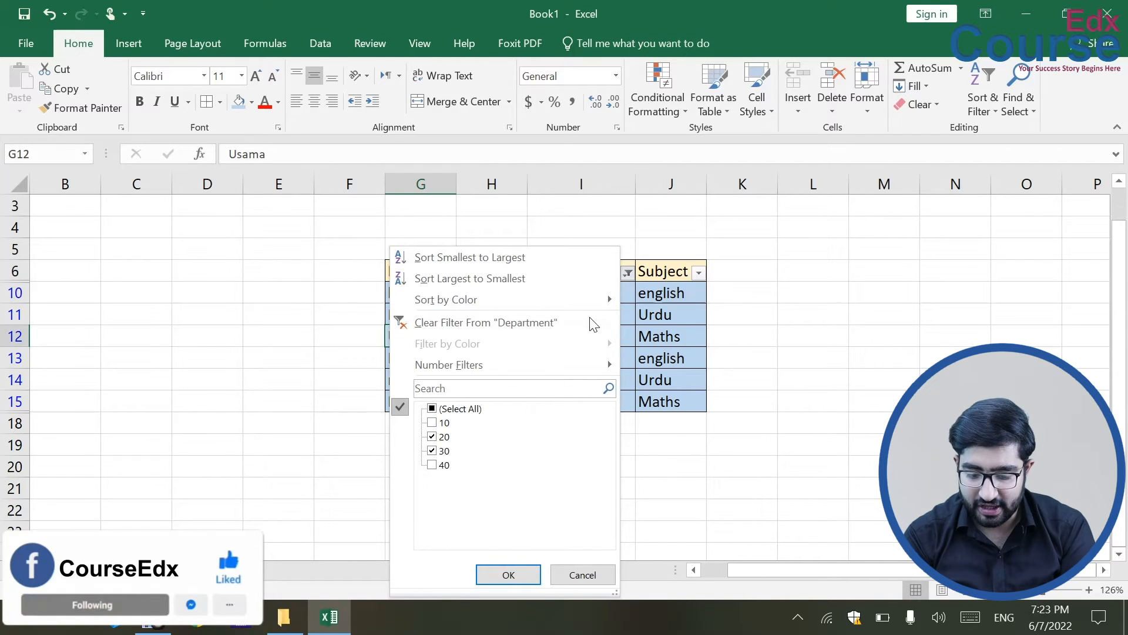
click(485, 321)
click(869, 395)
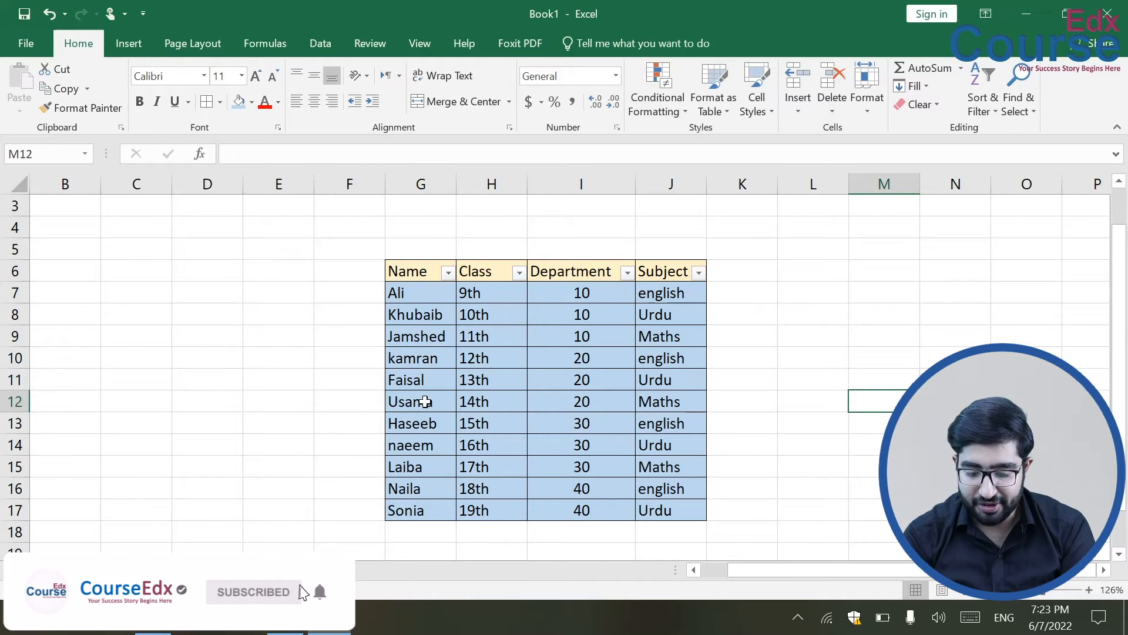
Fill the name cells G12, G8 and G14 with the standard yellow colour
click(422, 400)
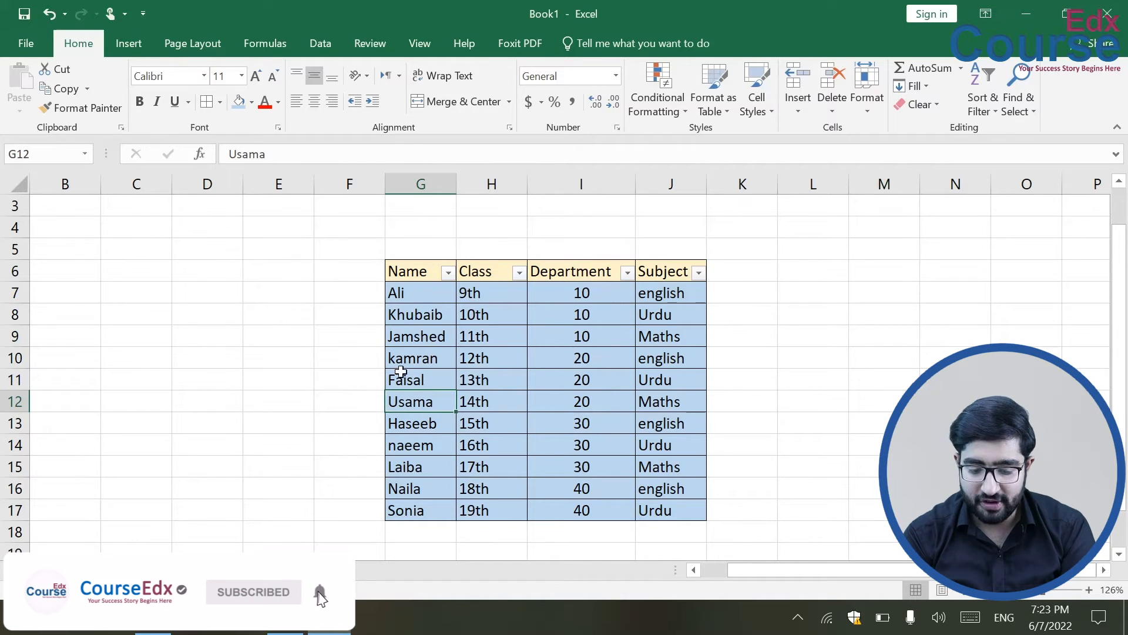
click(251, 101)
click(282, 233)
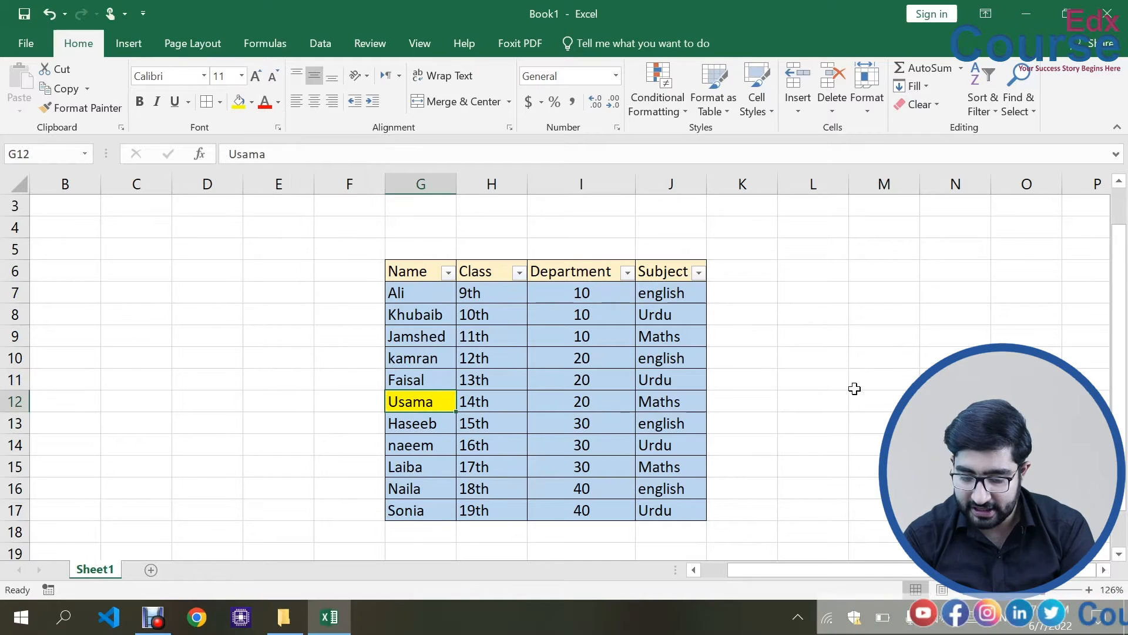
click(864, 382)
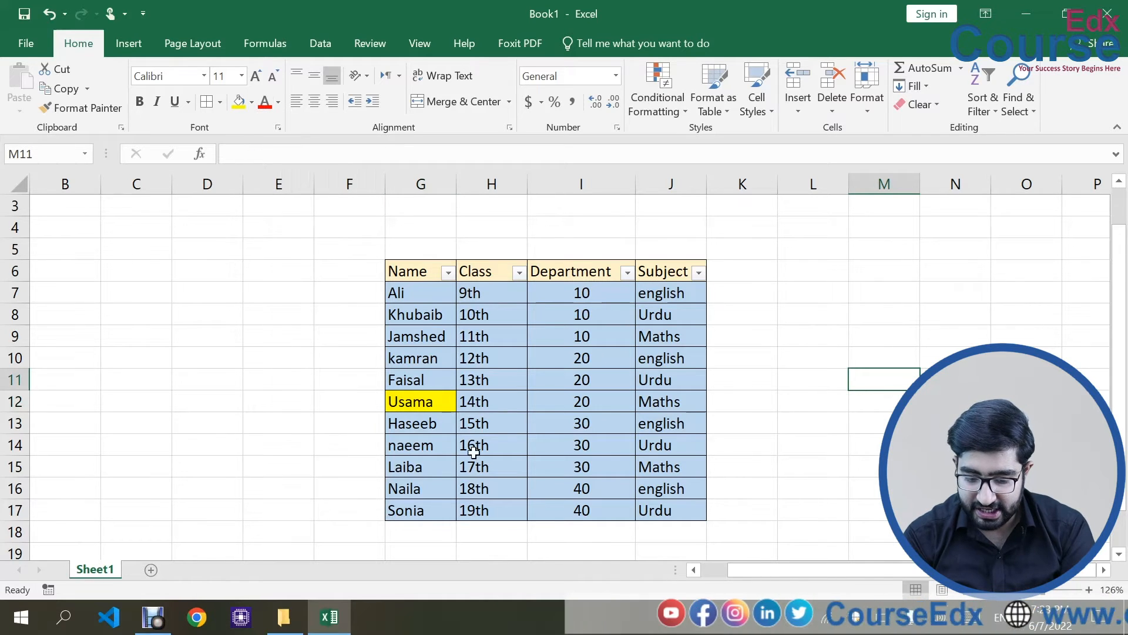
click(418, 424)
click(405, 314)
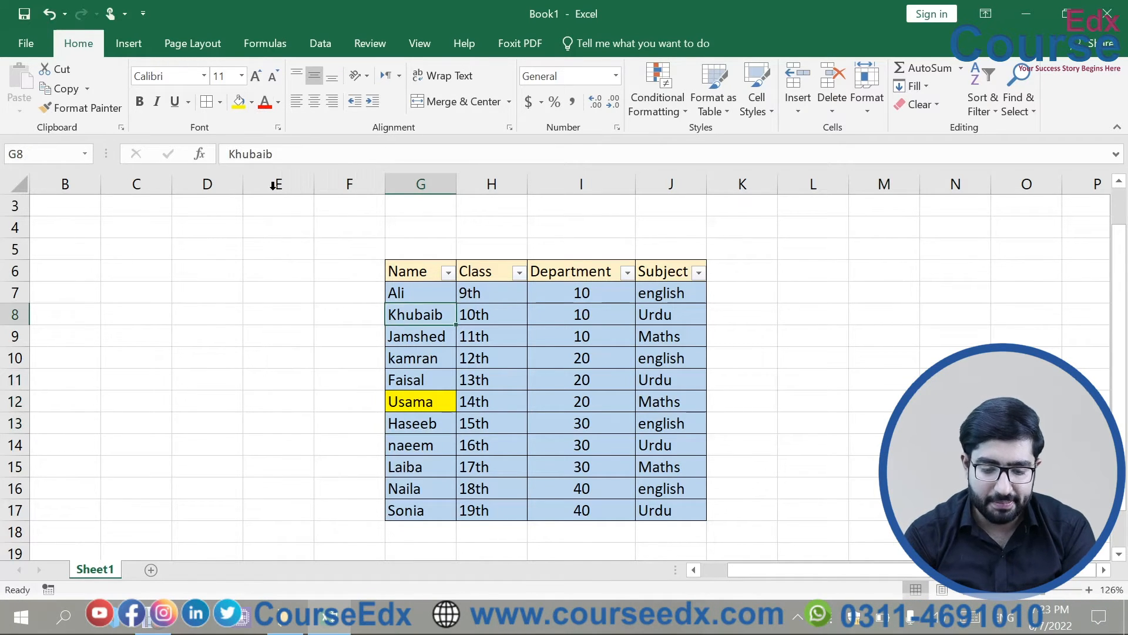
click(252, 103)
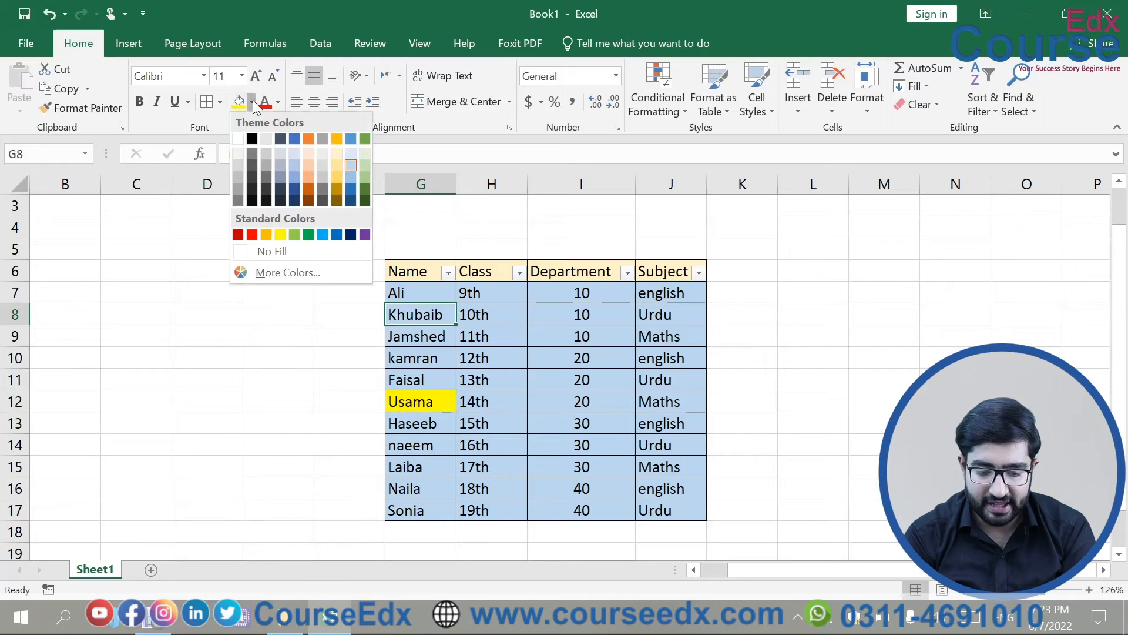
click(280, 235)
click(788, 415)
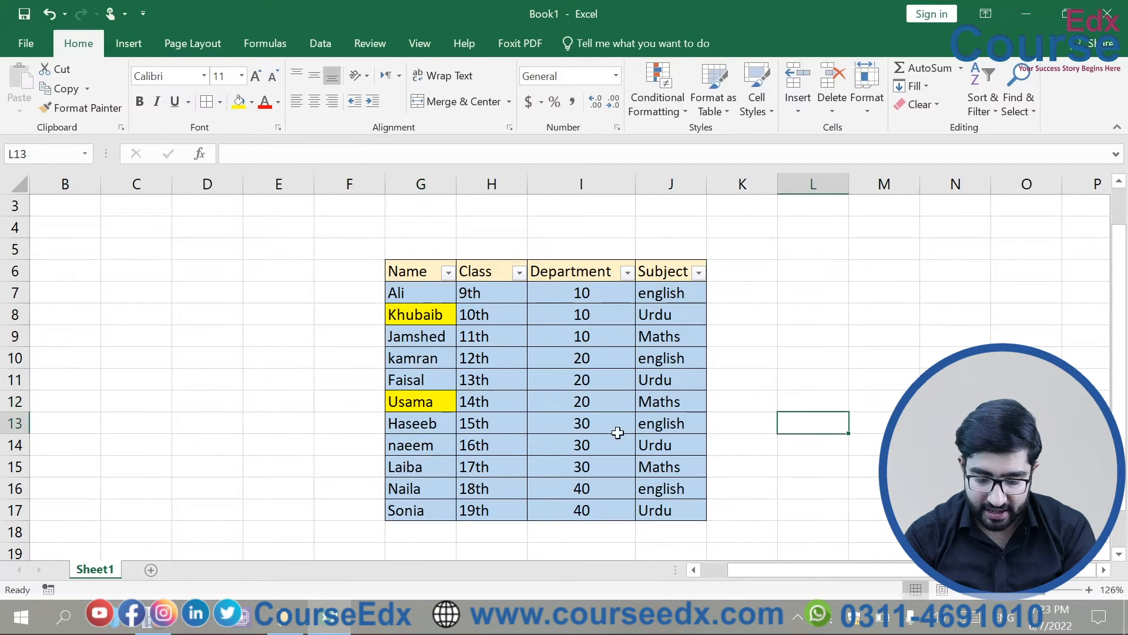
click(422, 448)
click(238, 103)
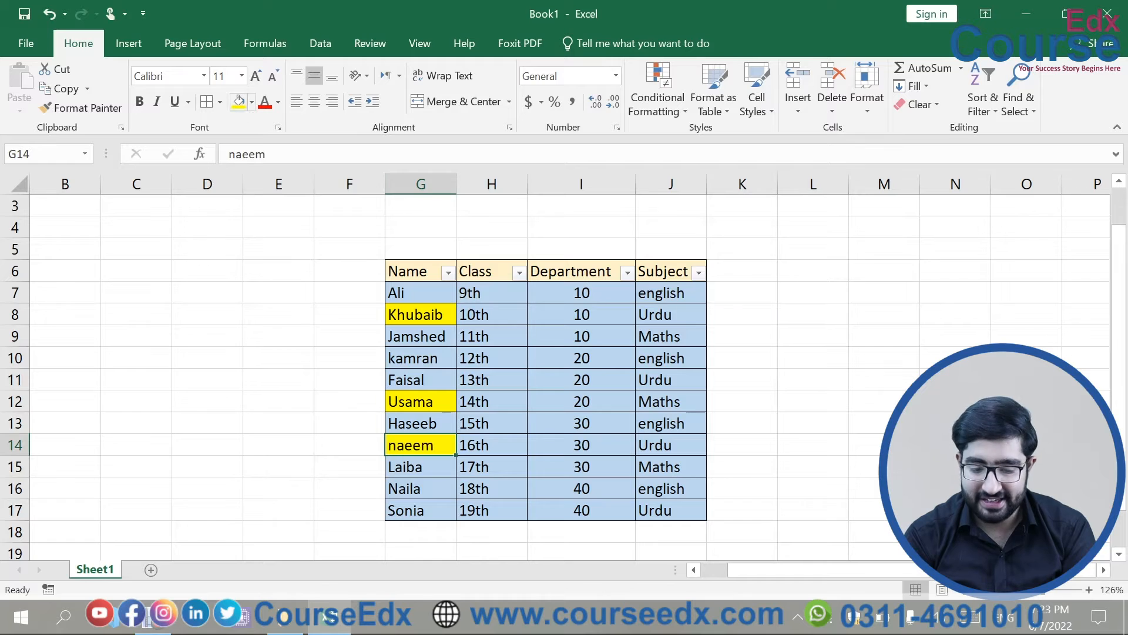
click(834, 373)
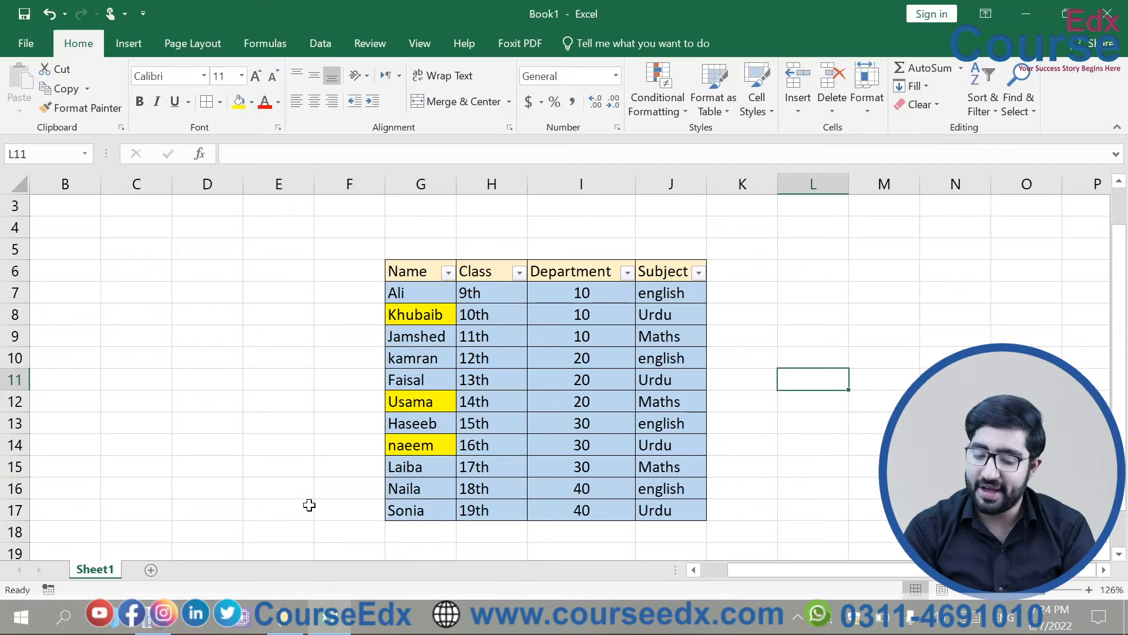
Filter the Name column by yellow cell colour and undo that filter
click(448, 273)
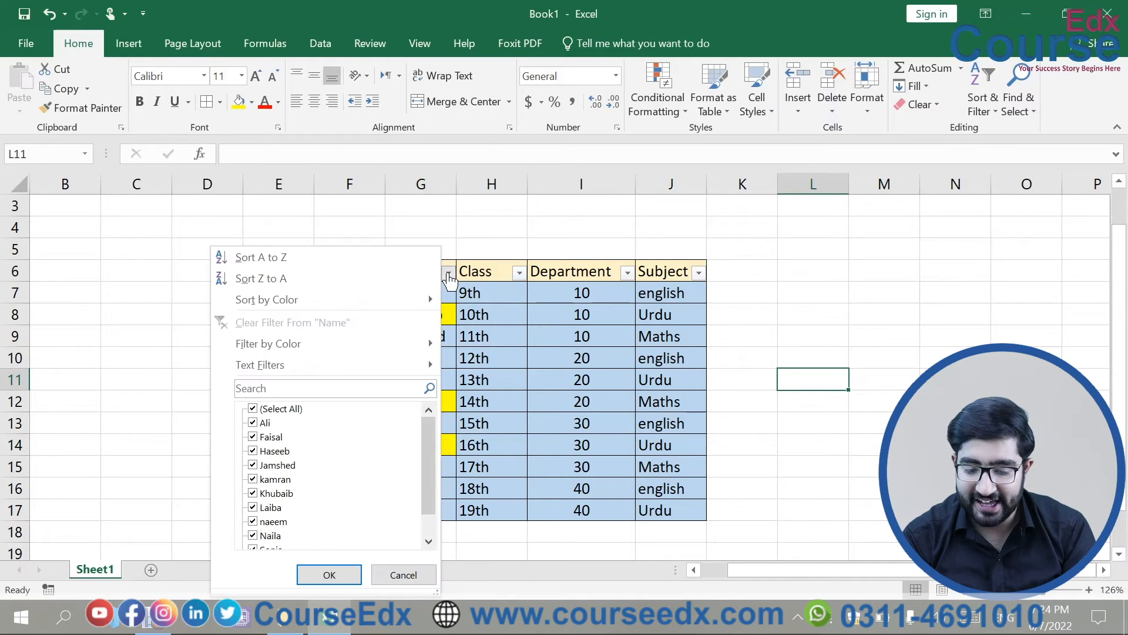
mouse_move(336, 350)
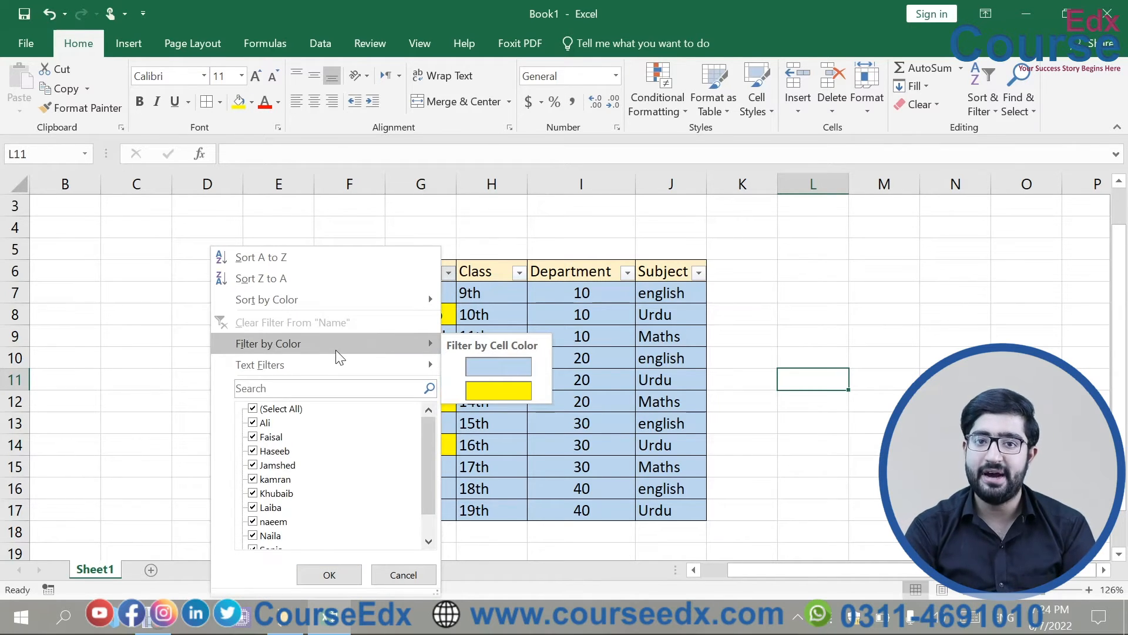
click(503, 390)
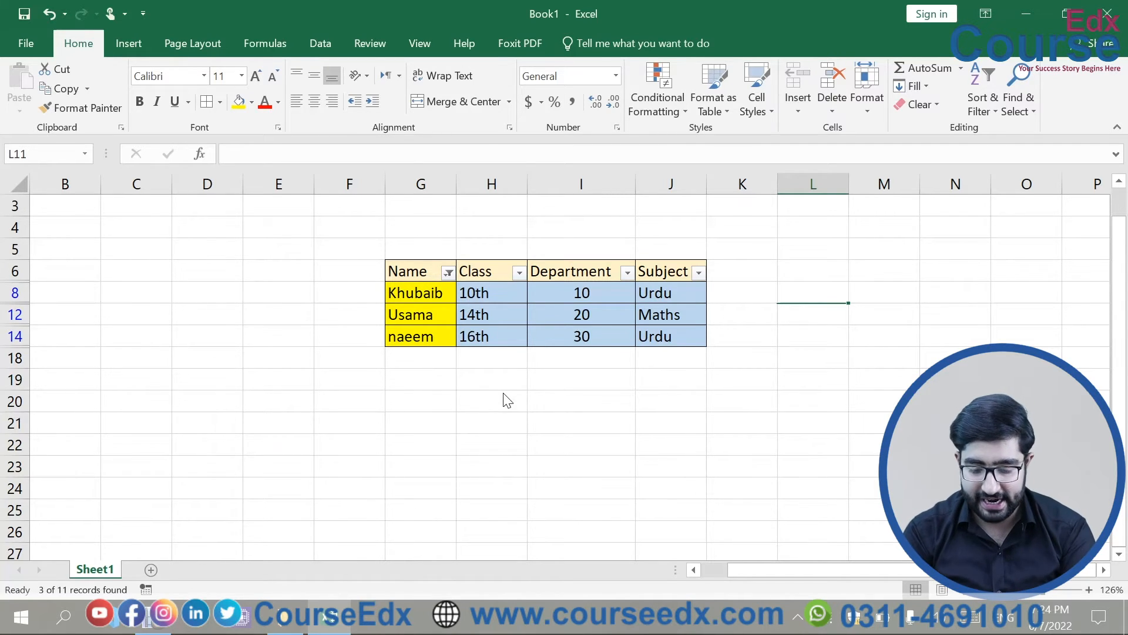
key(ctrl+z)
click(894, 381)
Undo the yellow fills of the three name cells
key(ctrl+z)
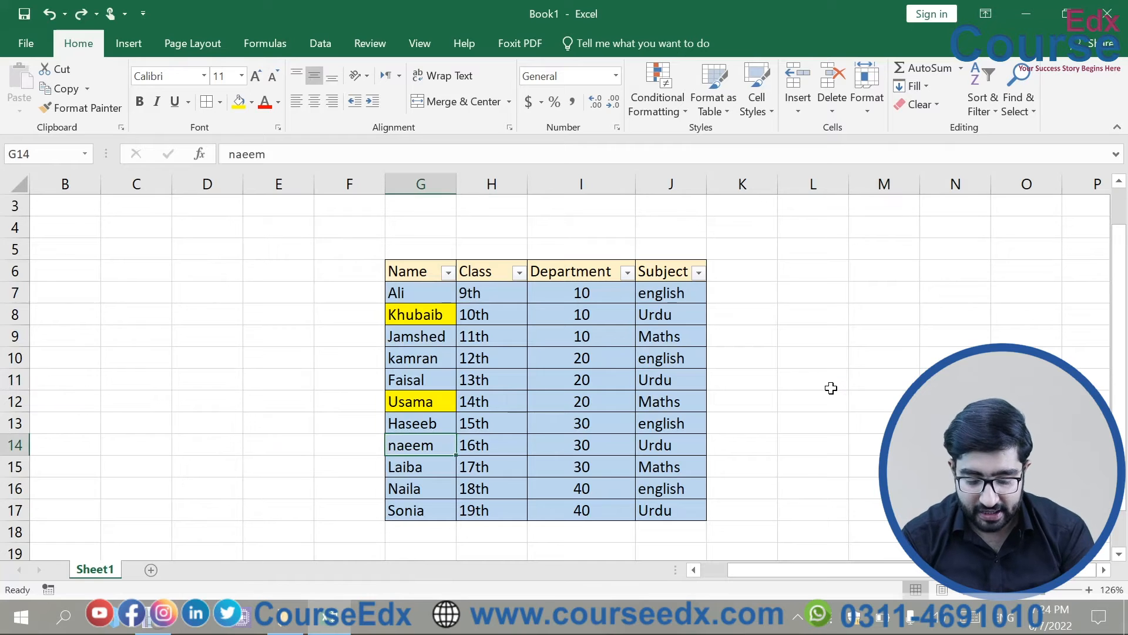
key(ctrl+z)
key(ctrl+z)
click(725, 396)
Fill the name cells G9 and G13 with the standard red colour
click(399, 334)
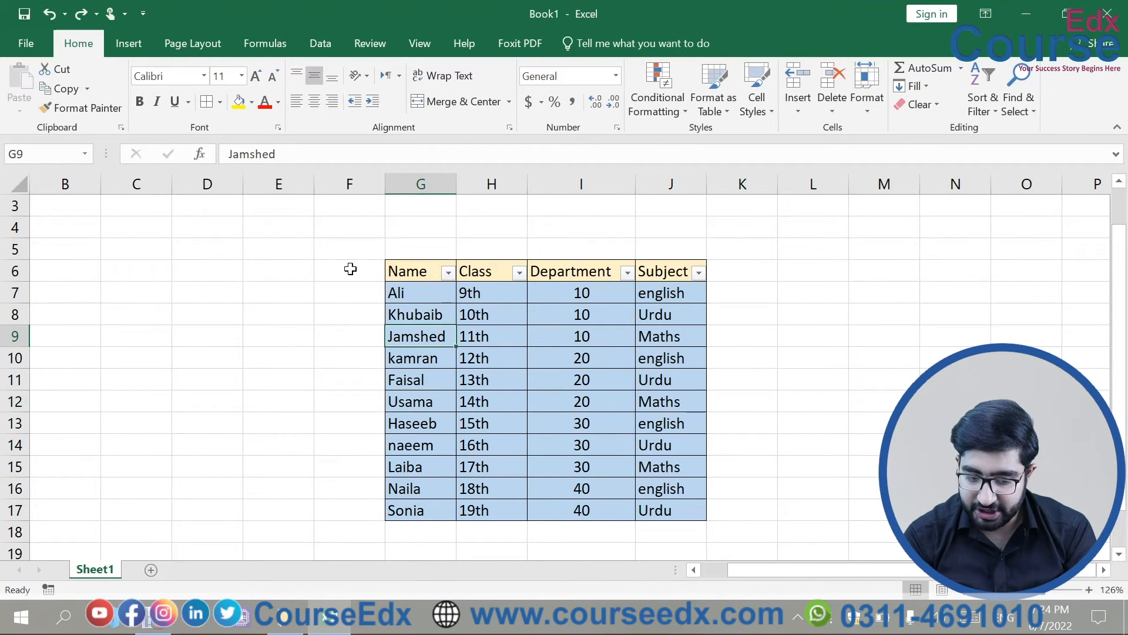
click(251, 104)
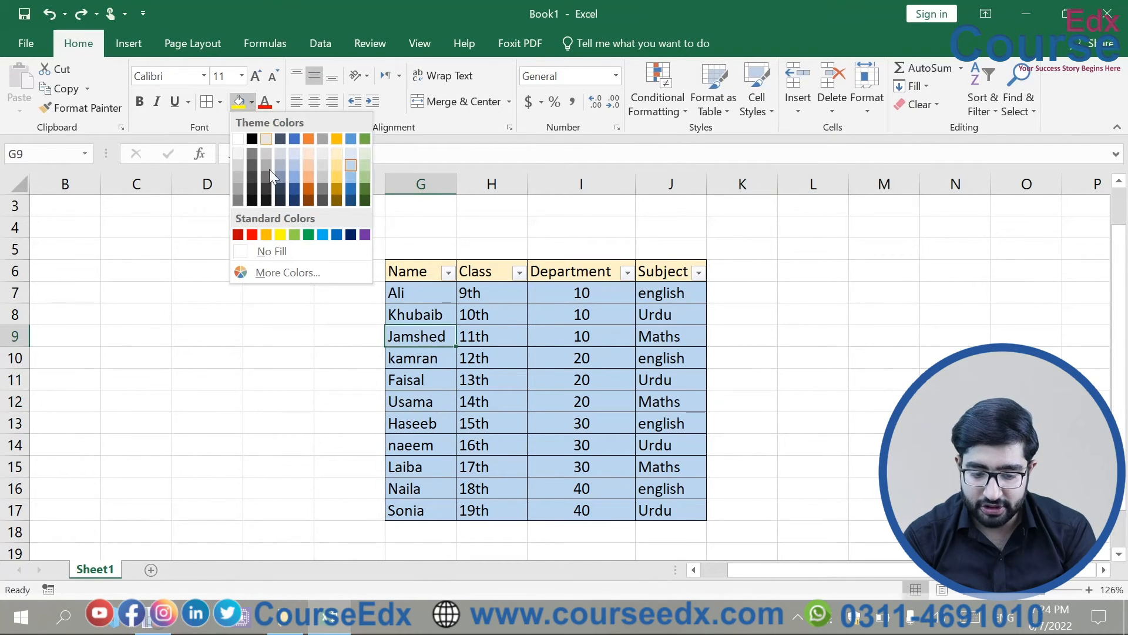
click(253, 232)
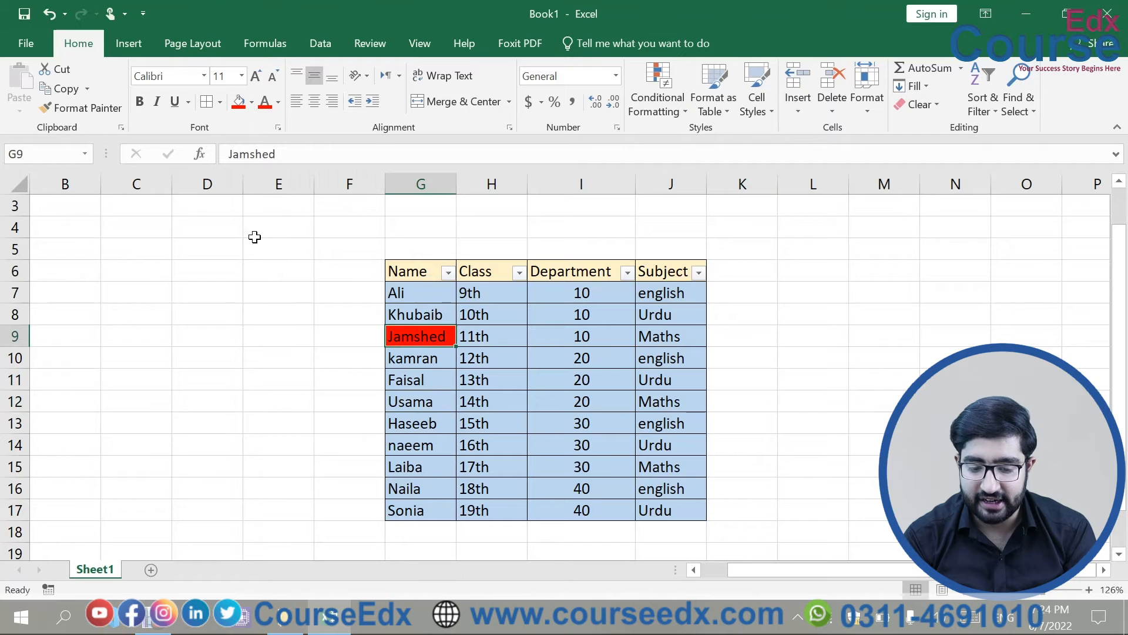
click(421, 423)
click(246, 107)
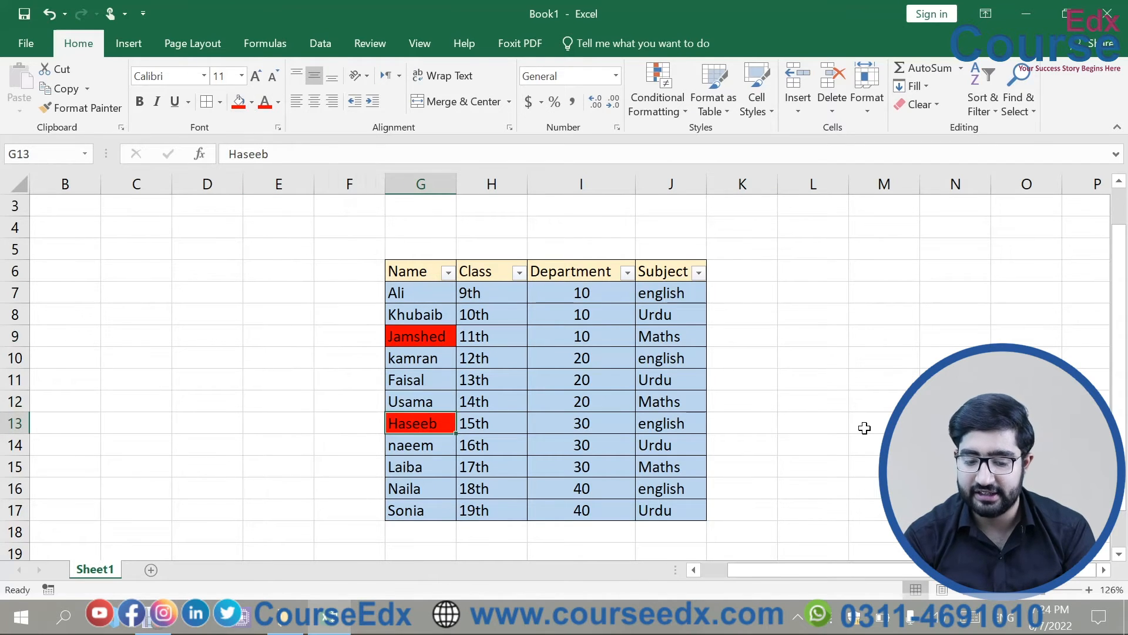
click(862, 426)
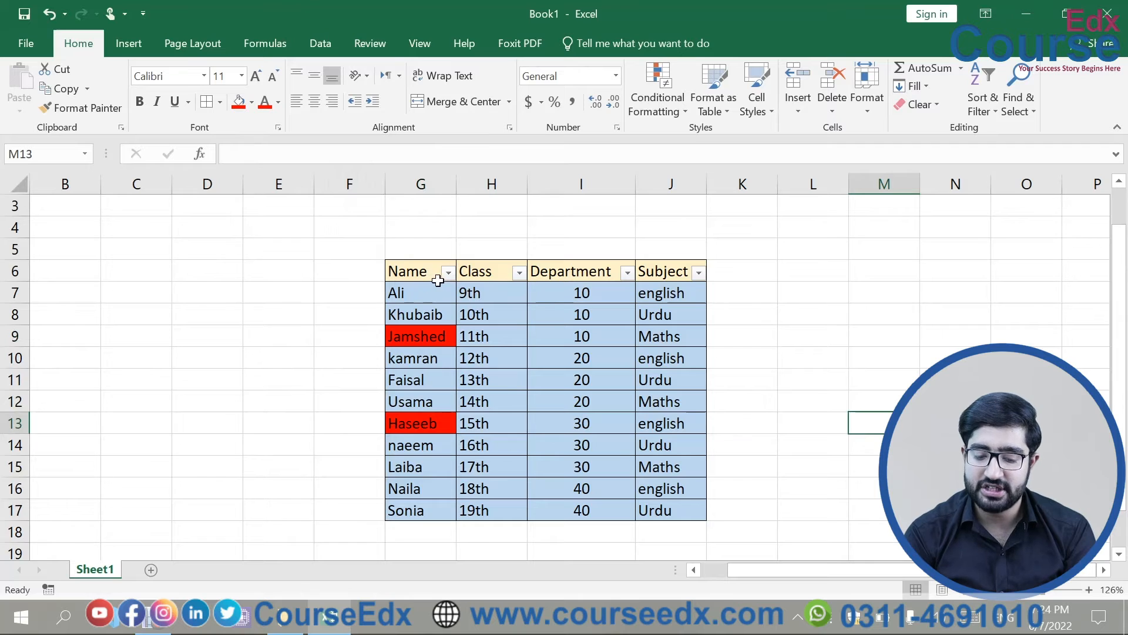
Undo the red fills of the name cells and check the Name column's filter by colour option
key(ctrl+z)
key(ctrl+z)
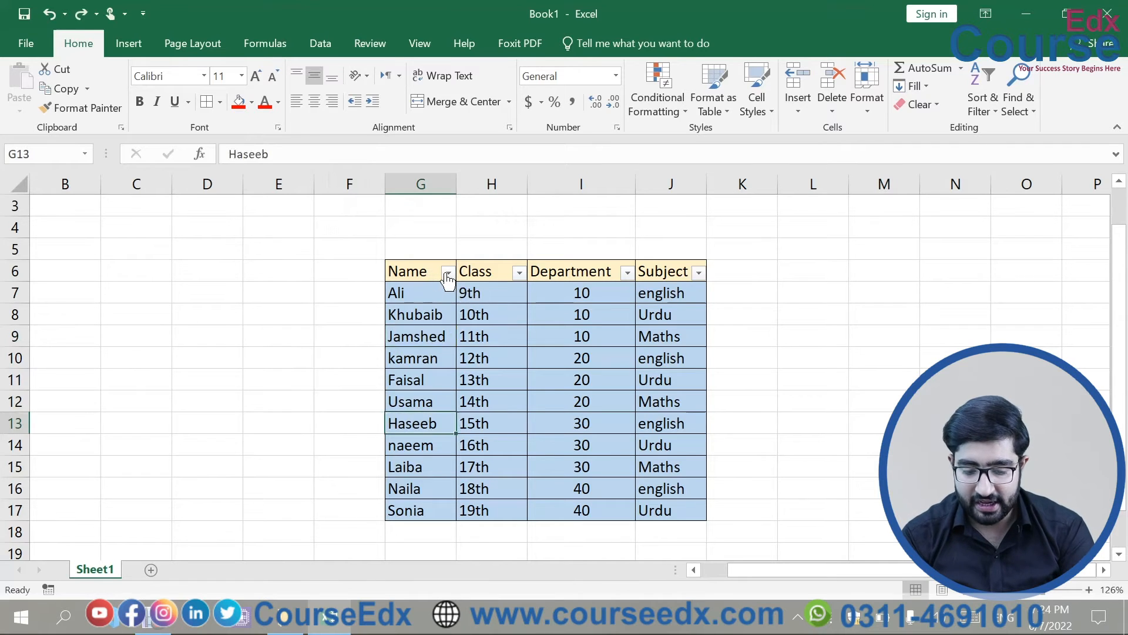
click(448, 273)
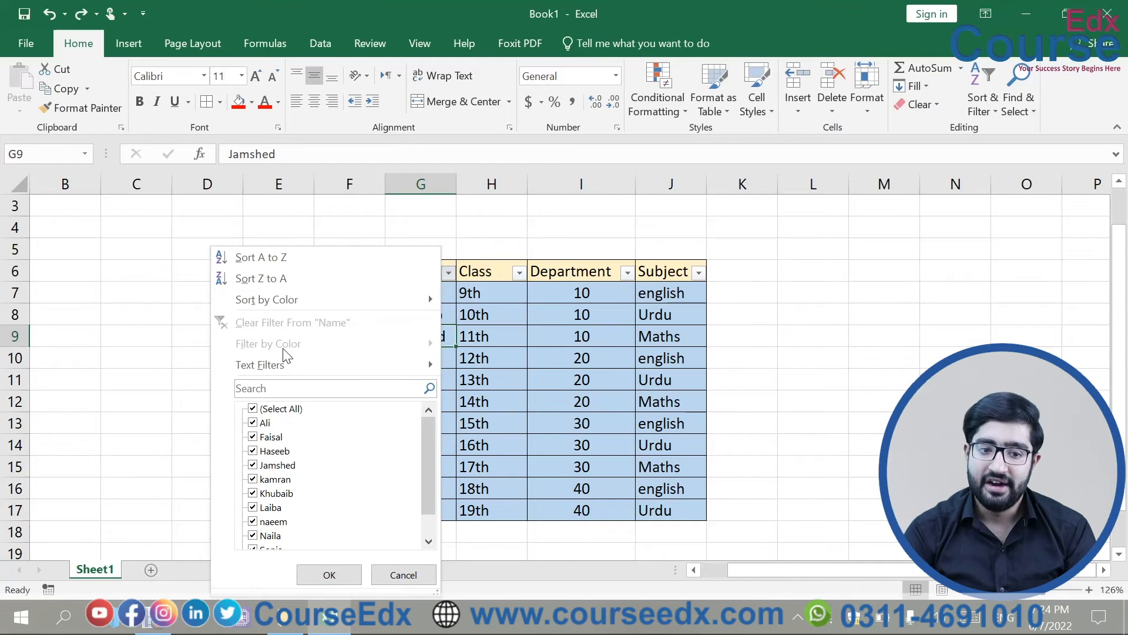
click(800, 398)
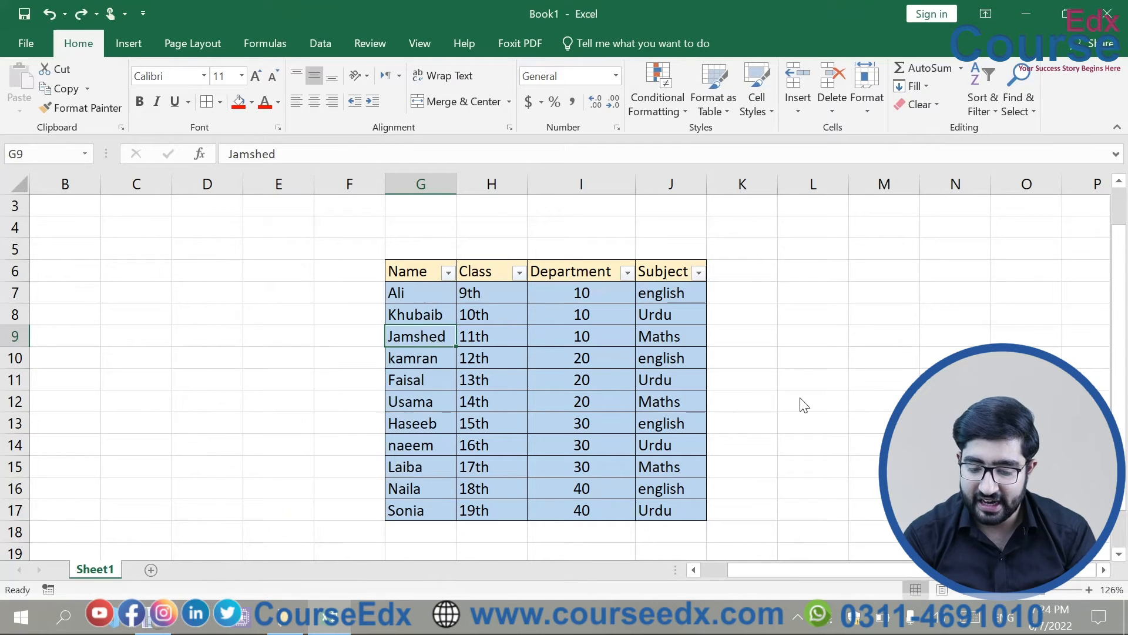
Fill the Department cells I10 and I16 with red
click(572, 369)
click(238, 101)
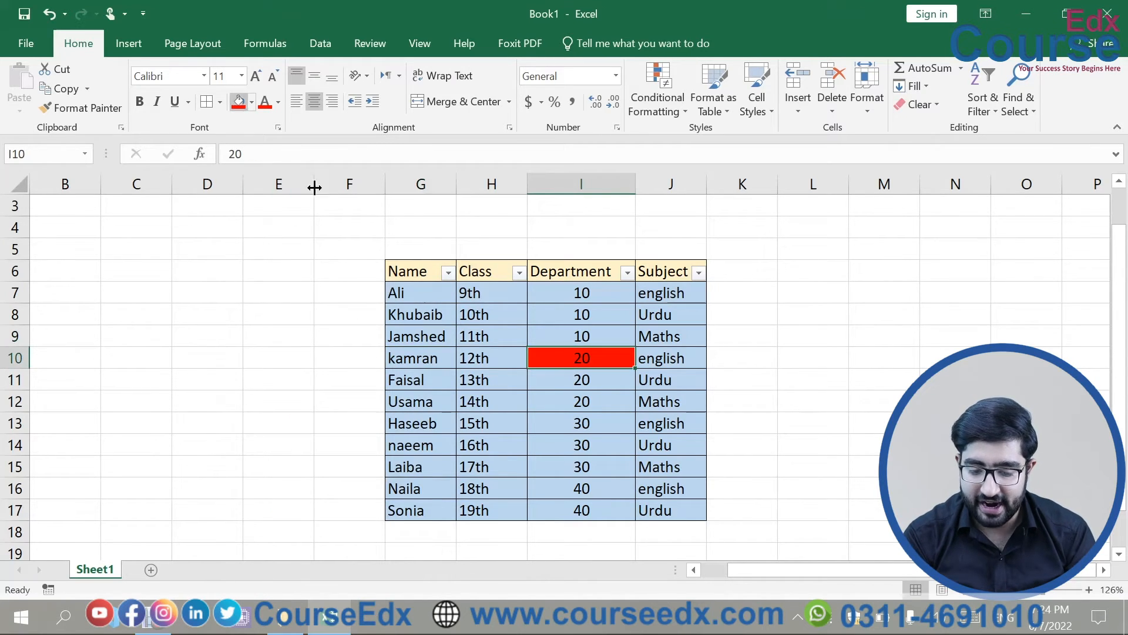
click(590, 487)
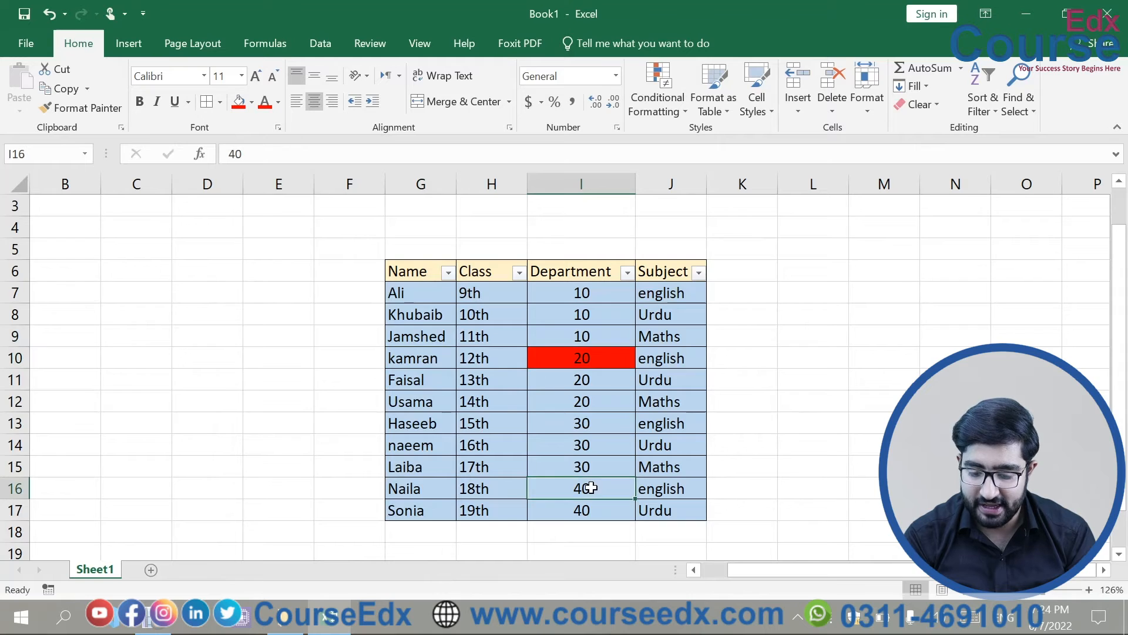
click(237, 103)
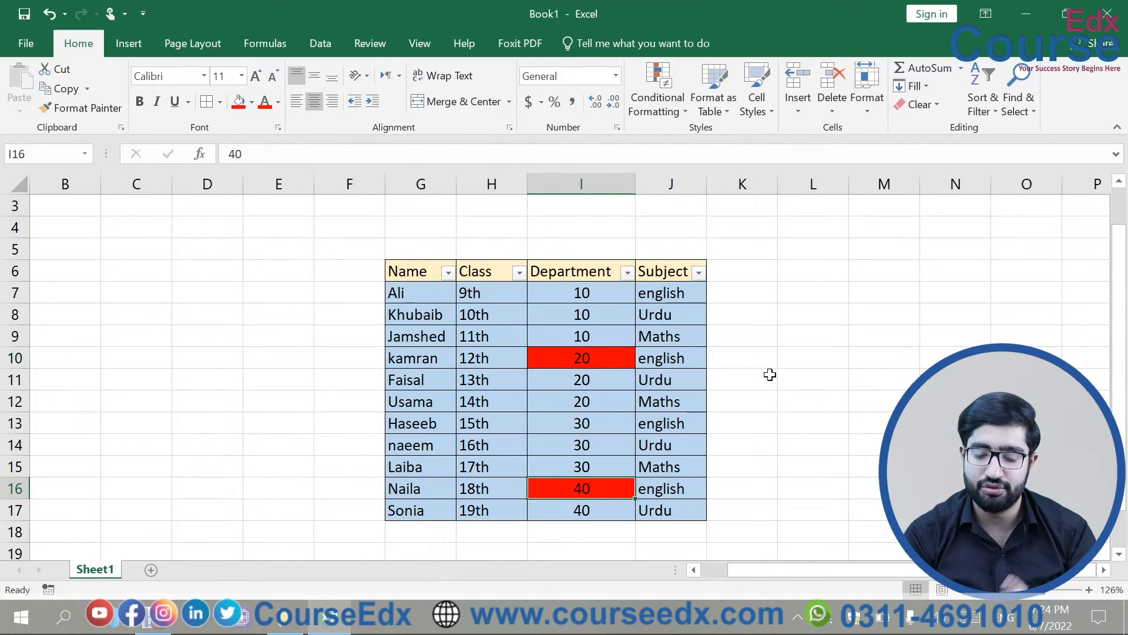
Filter the Department column by red cell colour and undo that filter
click(627, 273)
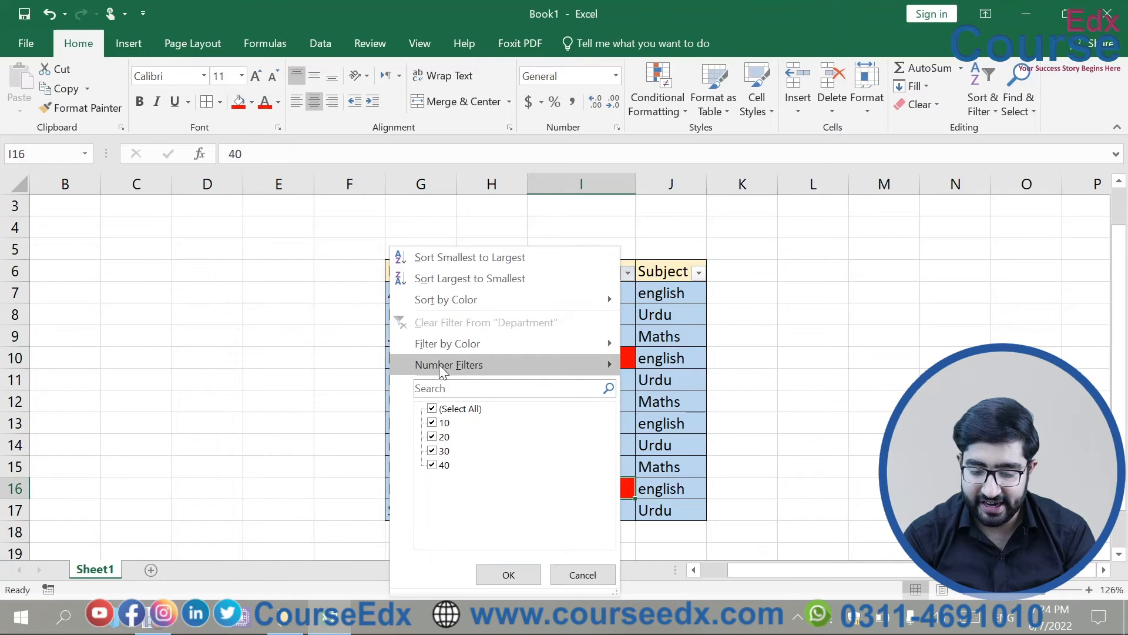
mouse_move(451, 346)
click(668, 392)
click(818, 415)
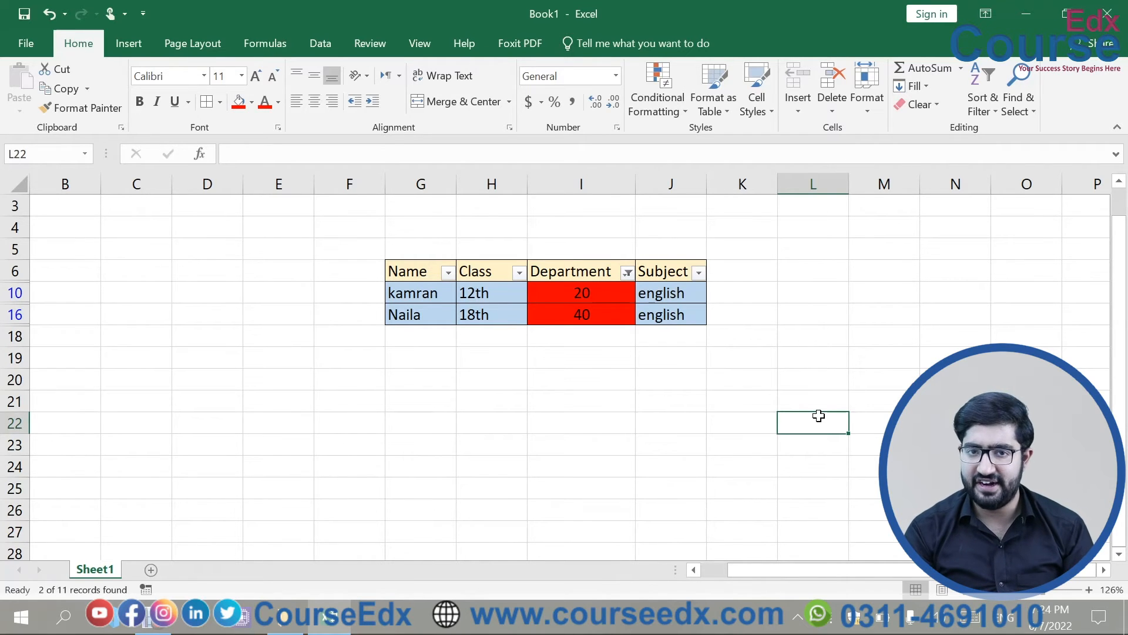
key(ctrl+z)
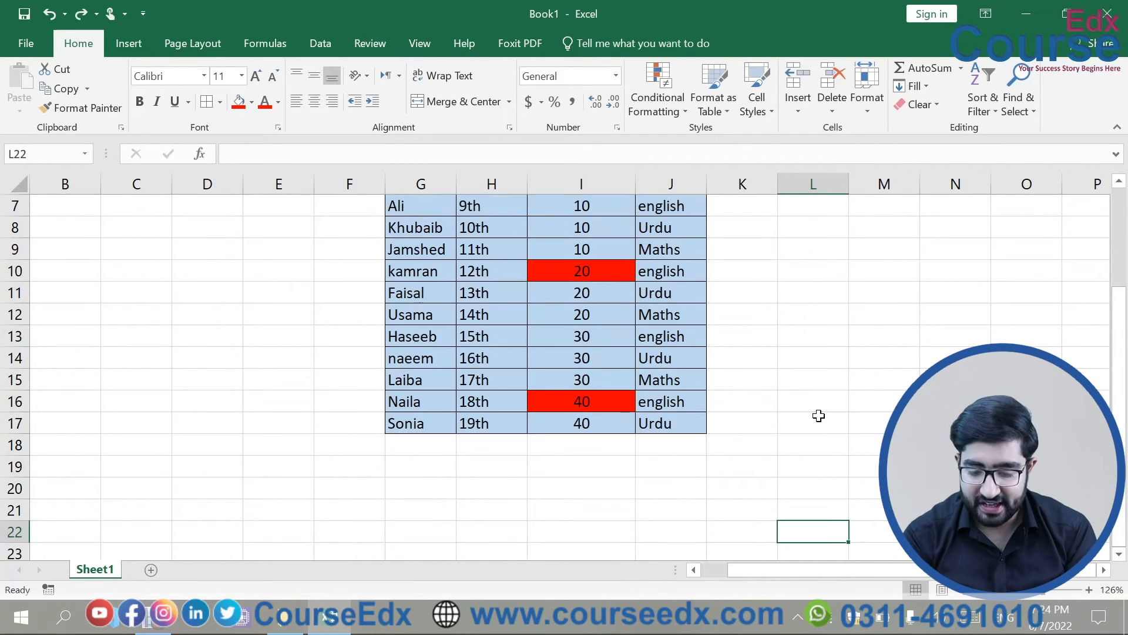
scroll(818, 416, up, 2)
scroll(785, 398, down, 2)
scroll(783, 396, up, 1)
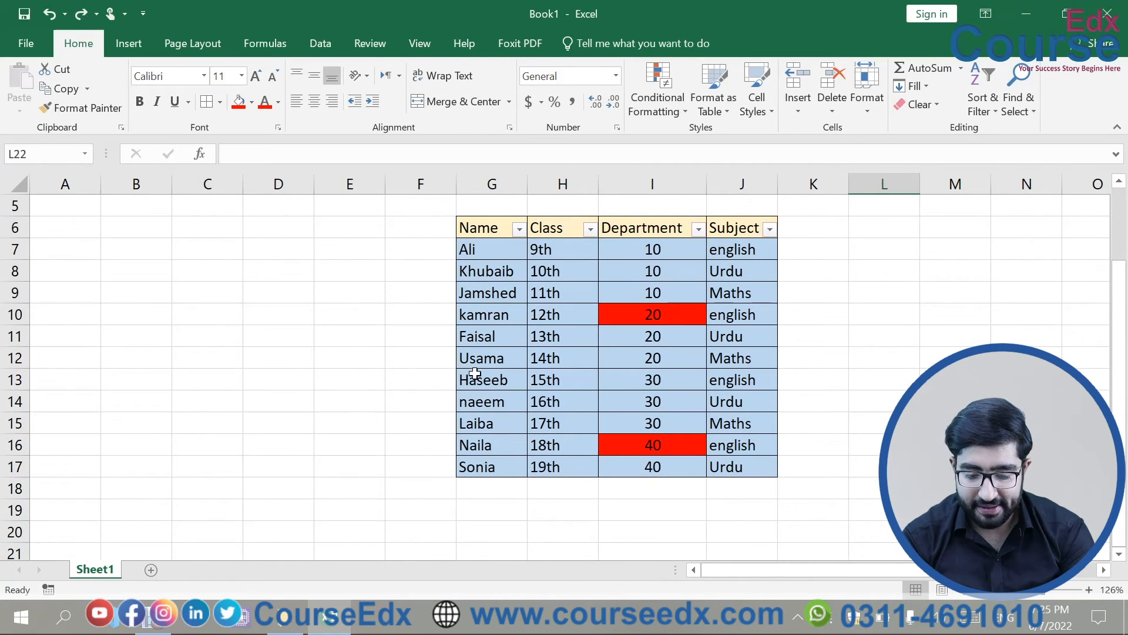
Select the whole student table G6:J17 including its header row
click(565, 254)
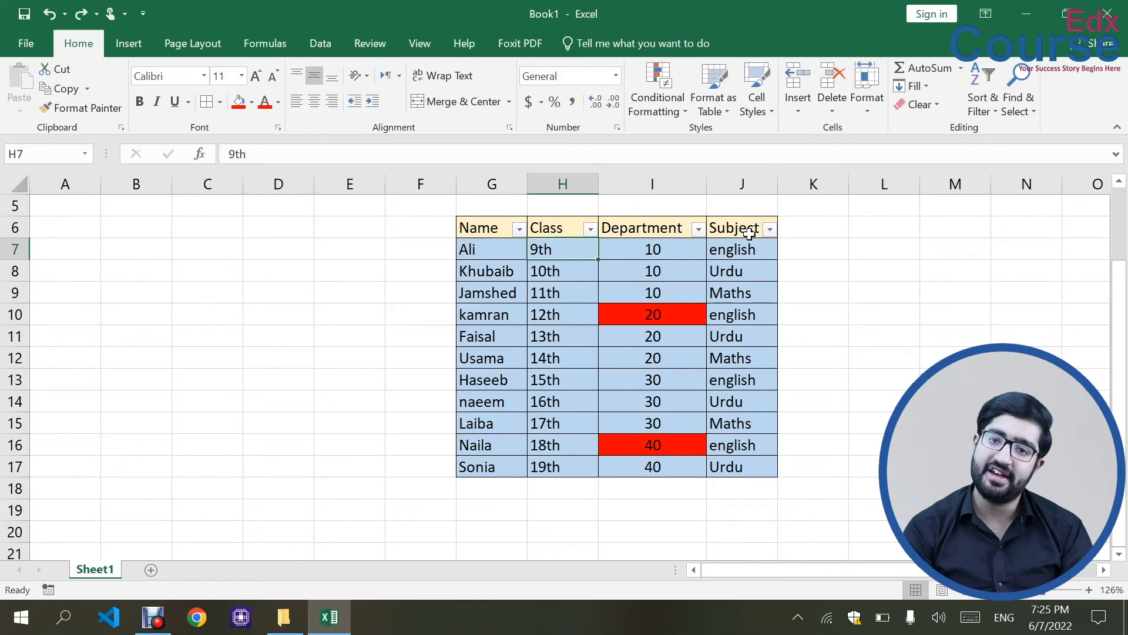
drag(471, 223, 763, 470)
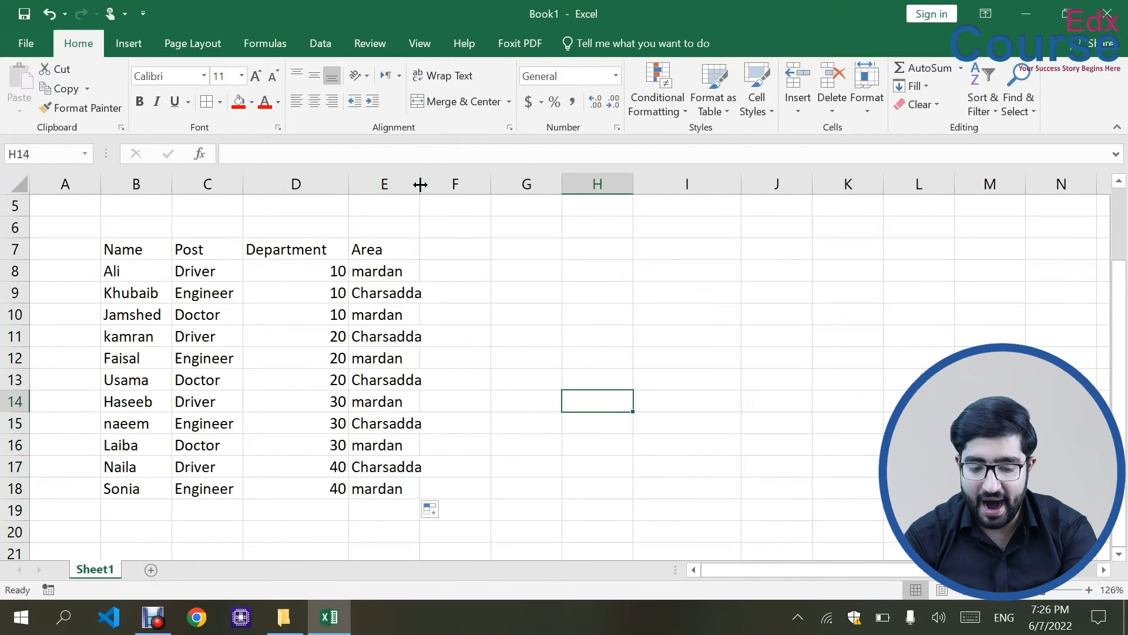
Widen the Area column E and the Department column D so that their entries fit
drag(420, 185, 450, 181)
drag(348, 181, 363, 182)
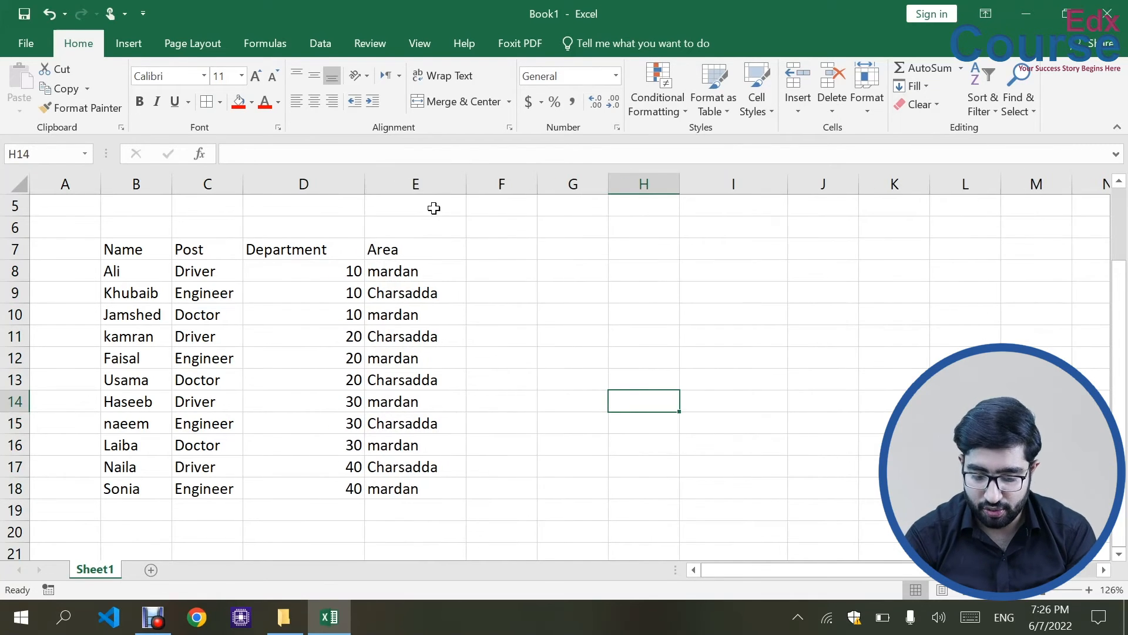
click(653, 337)
Centre the table data in B8:E18 horizontally and fill it with the lightest blue theme colour
drag(112, 270, 412, 491)
click(314, 101)
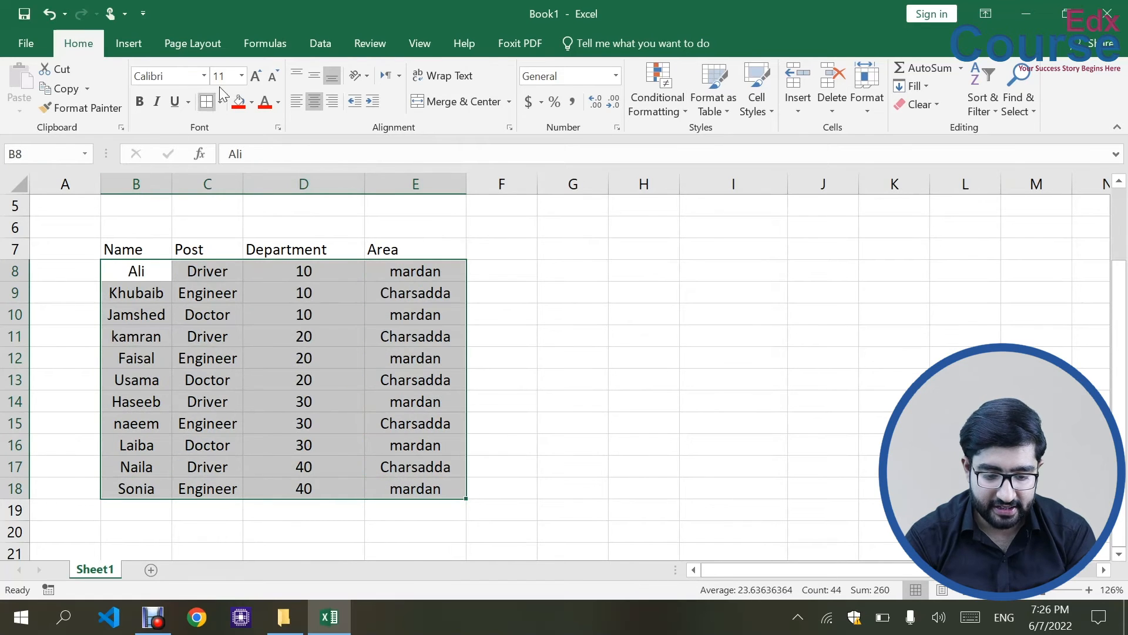
click(252, 102)
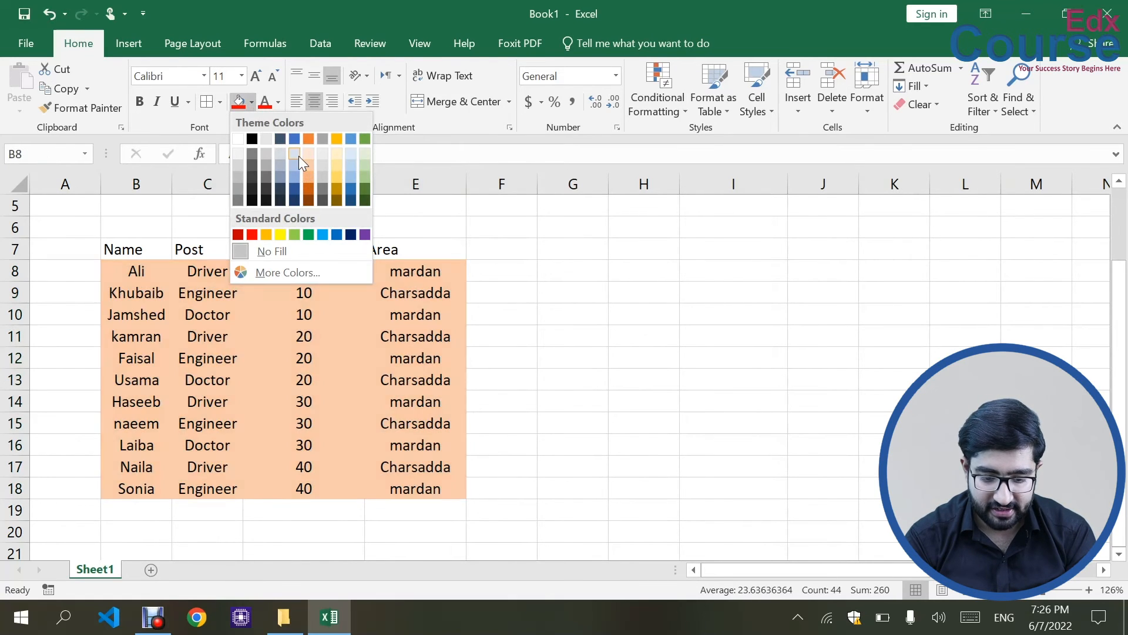
click(299, 156)
click(554, 328)
Fill the header row B7:E7 of the new table with a light orange theme colour
drag(101, 253, 416, 247)
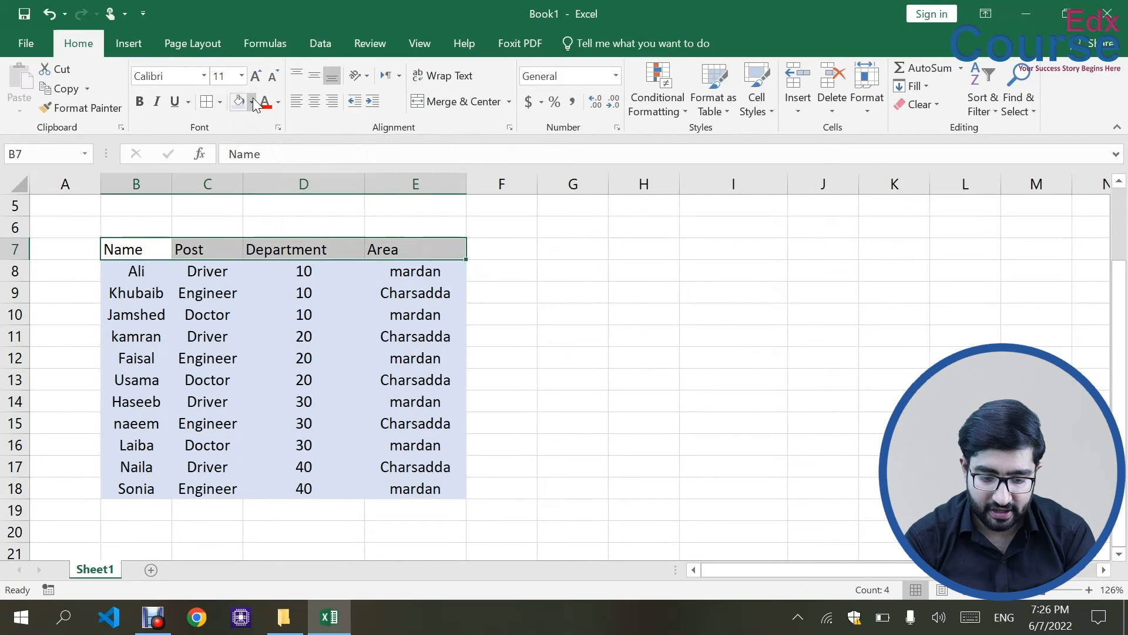
click(252, 103)
click(317, 174)
click(620, 279)
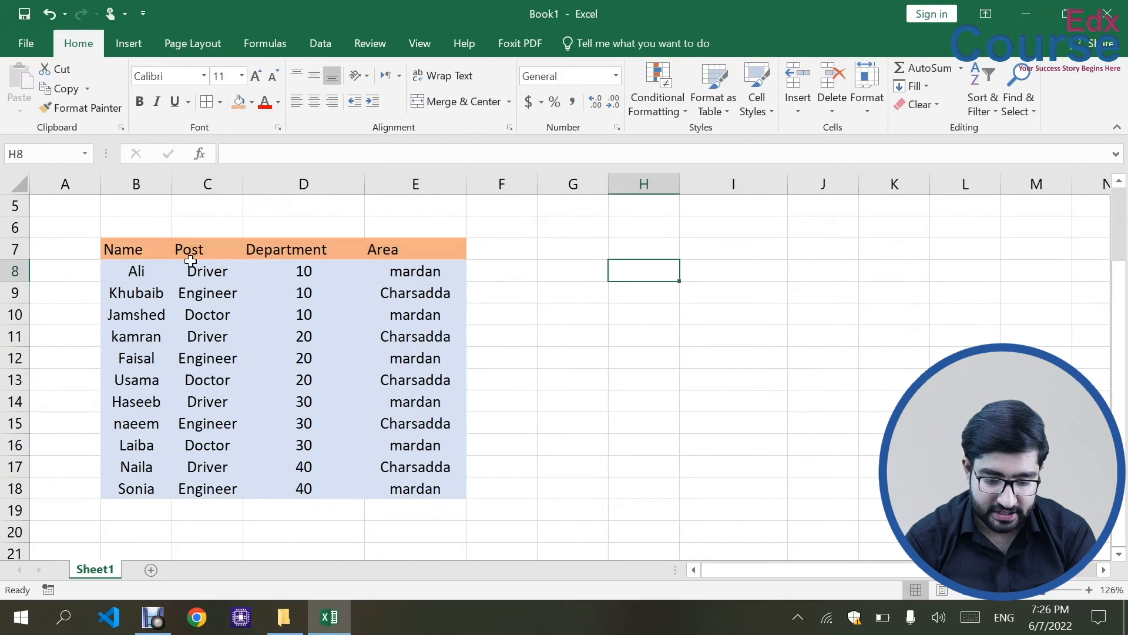
Add borders to all cells of the table B7:E18, including its header row
drag(127, 248, 446, 491)
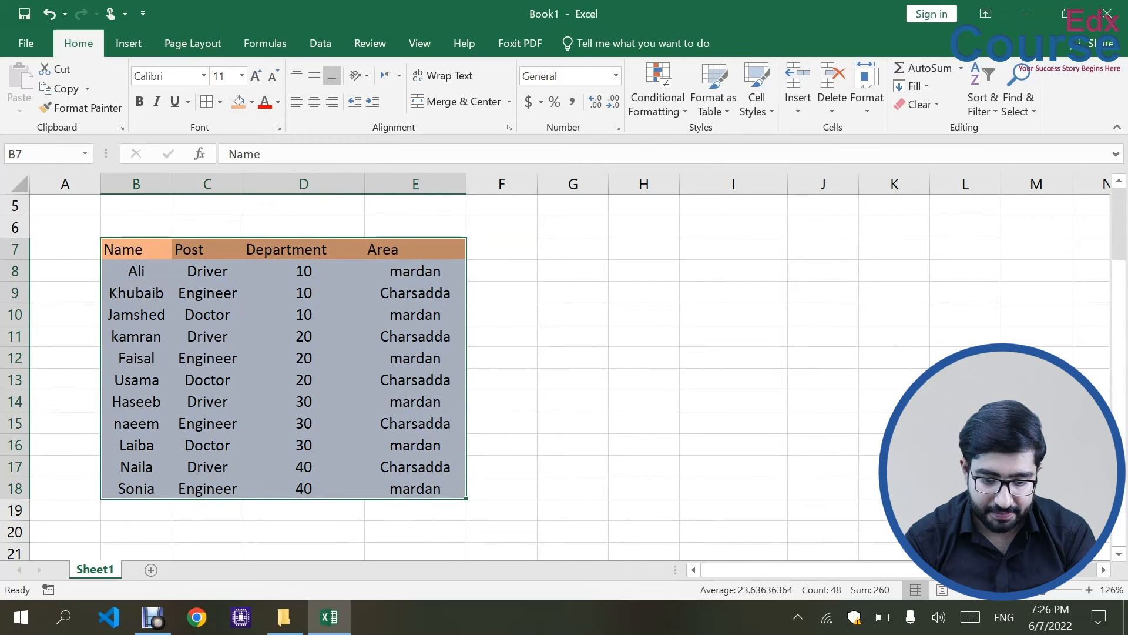
click(213, 103)
click(578, 315)
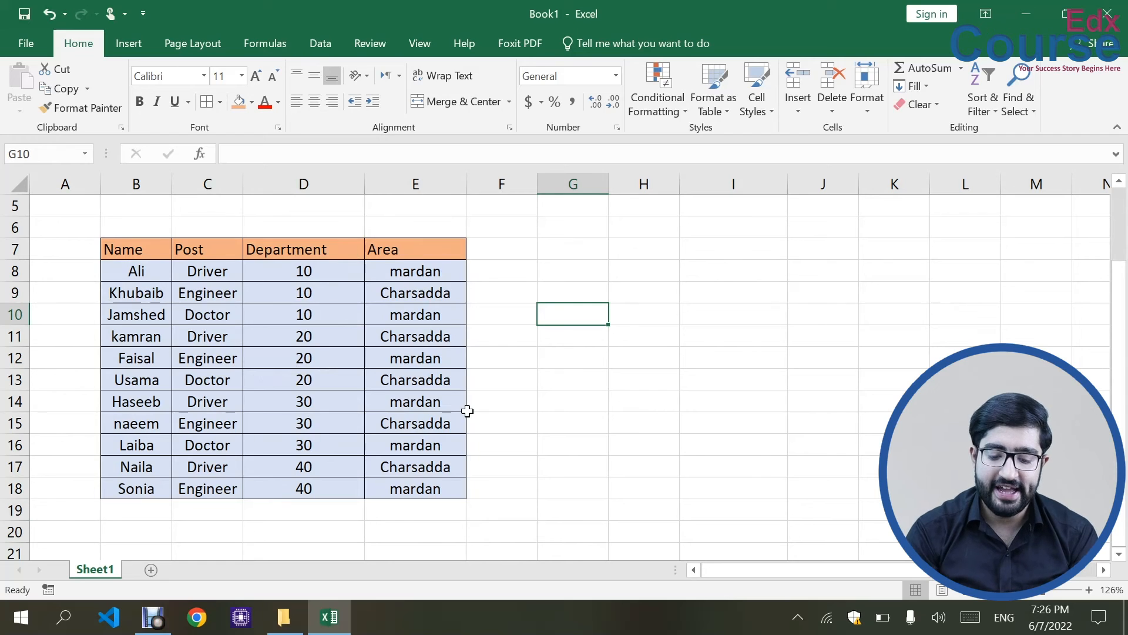
Turn on filtering for the table B7:E18 so that each header has a filter control
drag(107, 247, 416, 488)
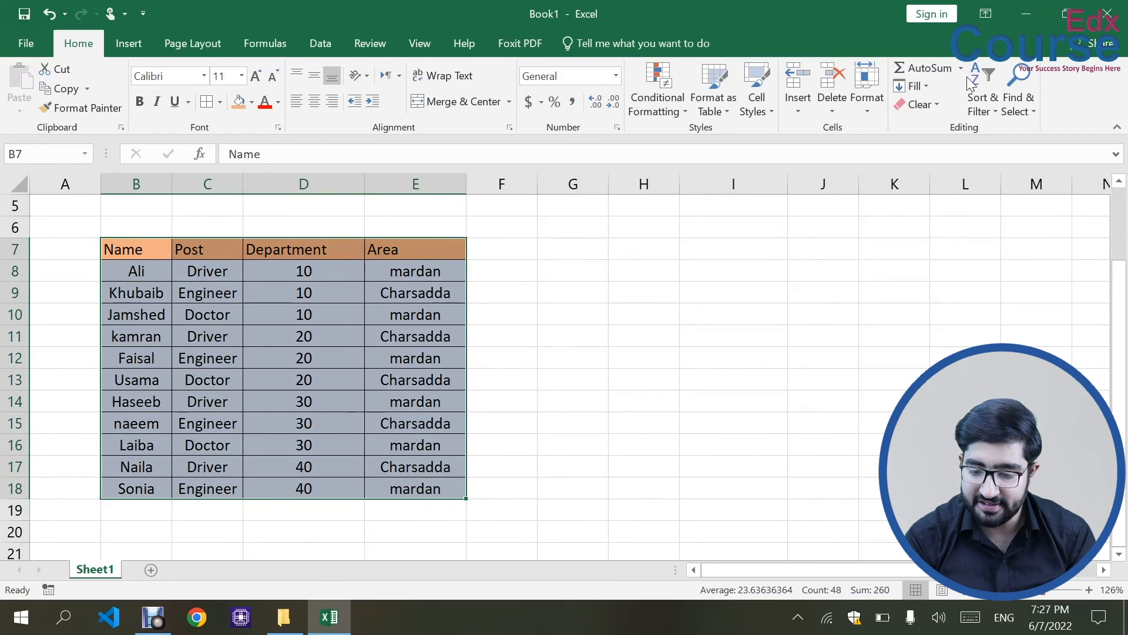
click(992, 111)
click(1008, 196)
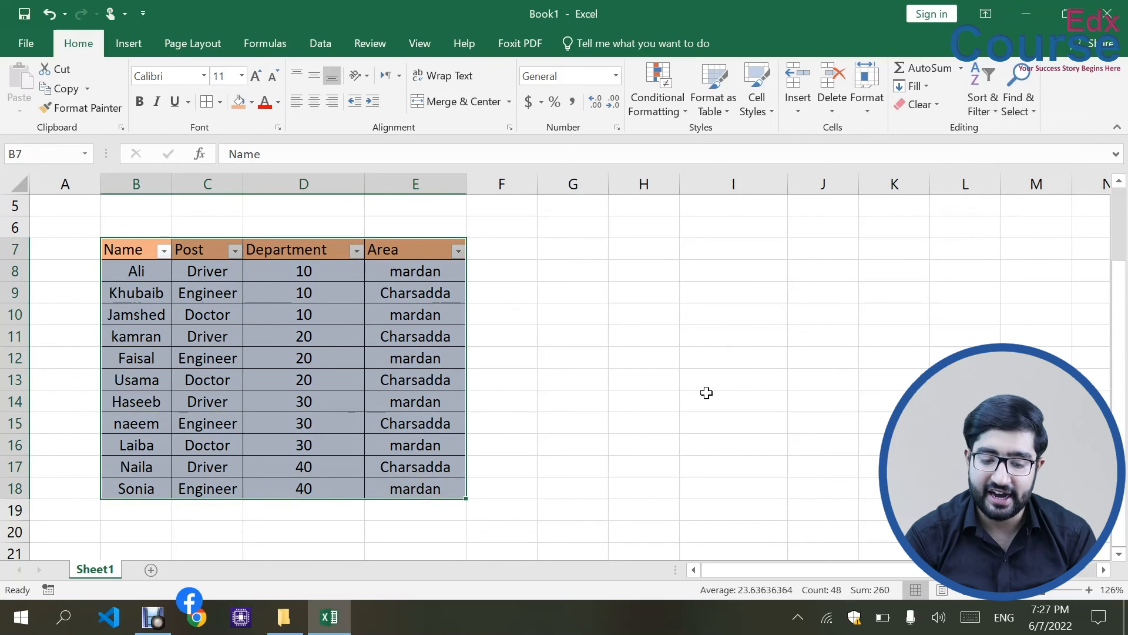
click(684, 444)
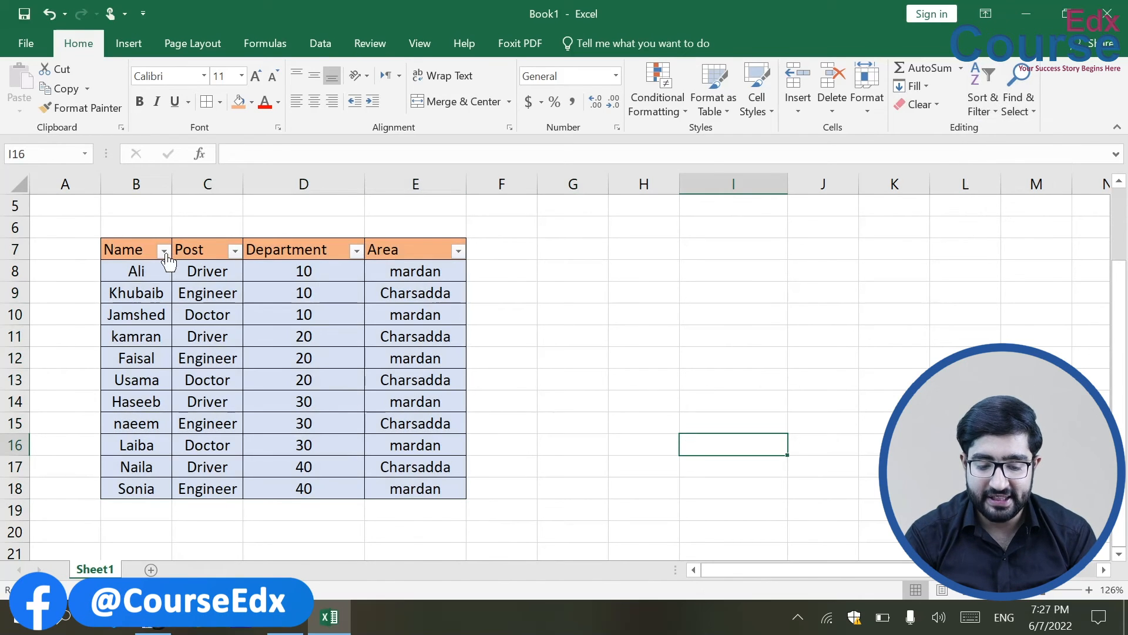
Filter the Post column so that only Driver is selected
click(235, 251)
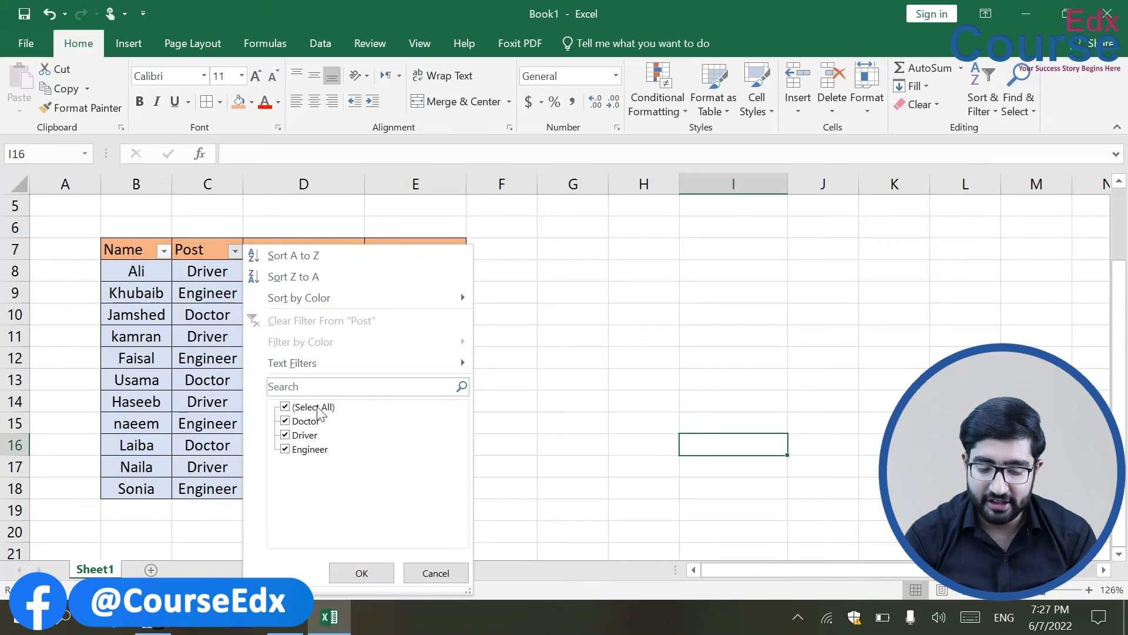
click(286, 406)
click(300, 436)
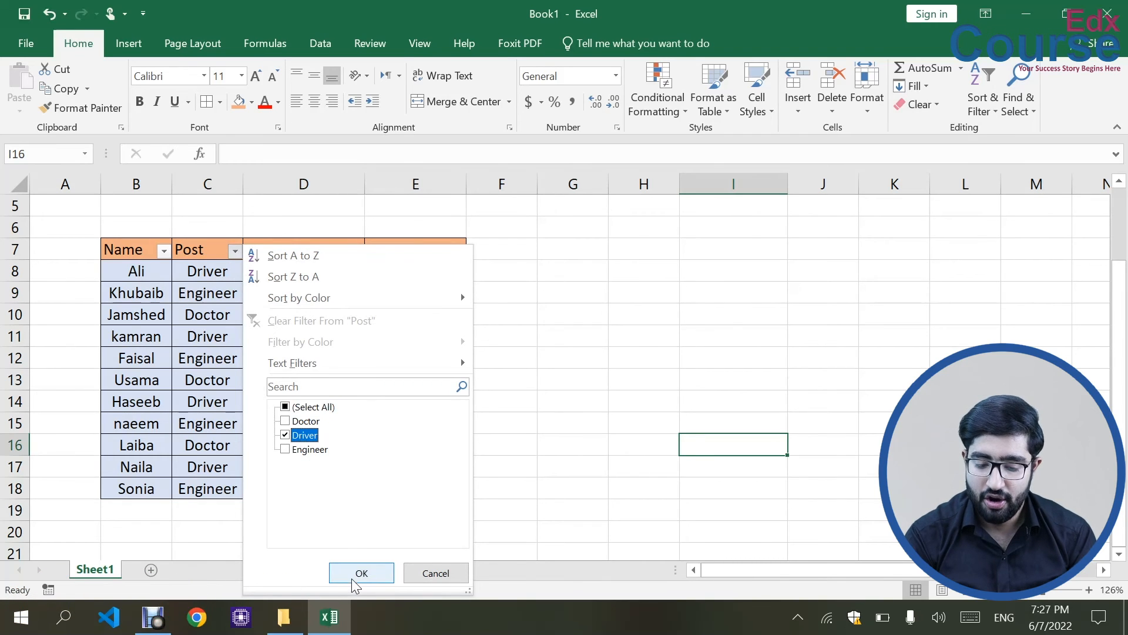
click(362, 573)
Filter the Department column to 20 only, and accept the Area filter list with Charsadda selected
click(356, 251)
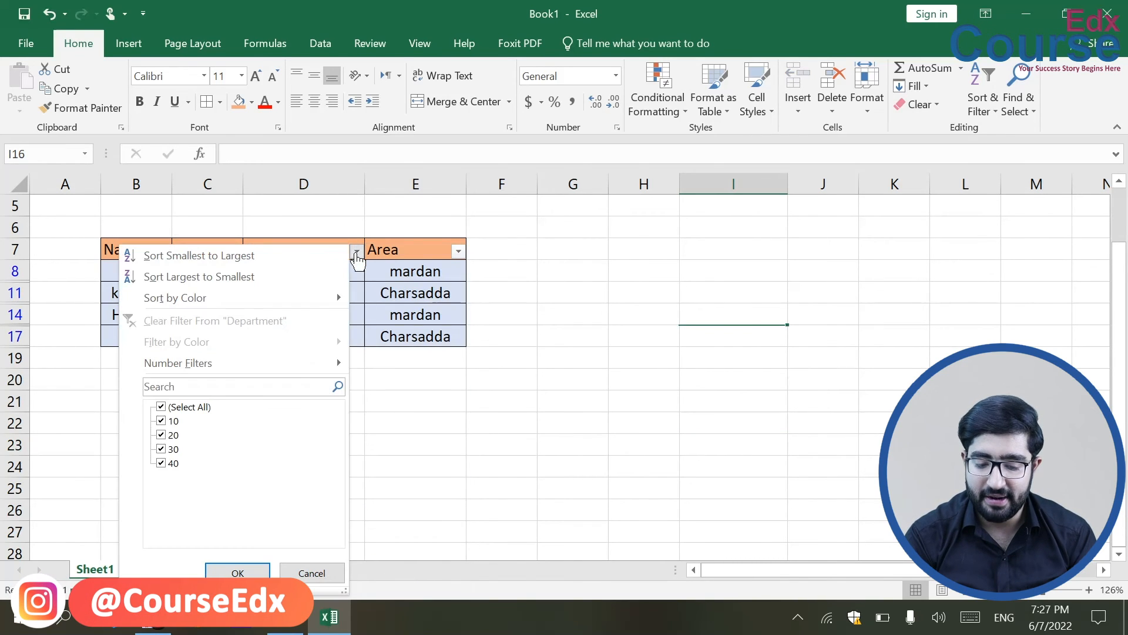
click(167, 405)
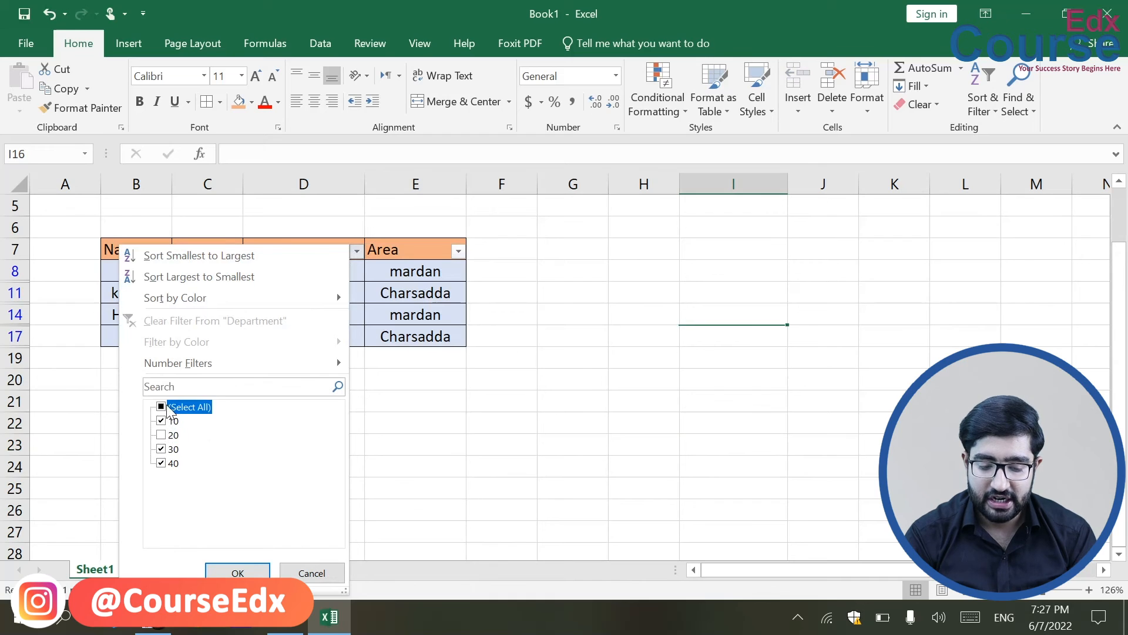
click(161, 406)
click(161, 434)
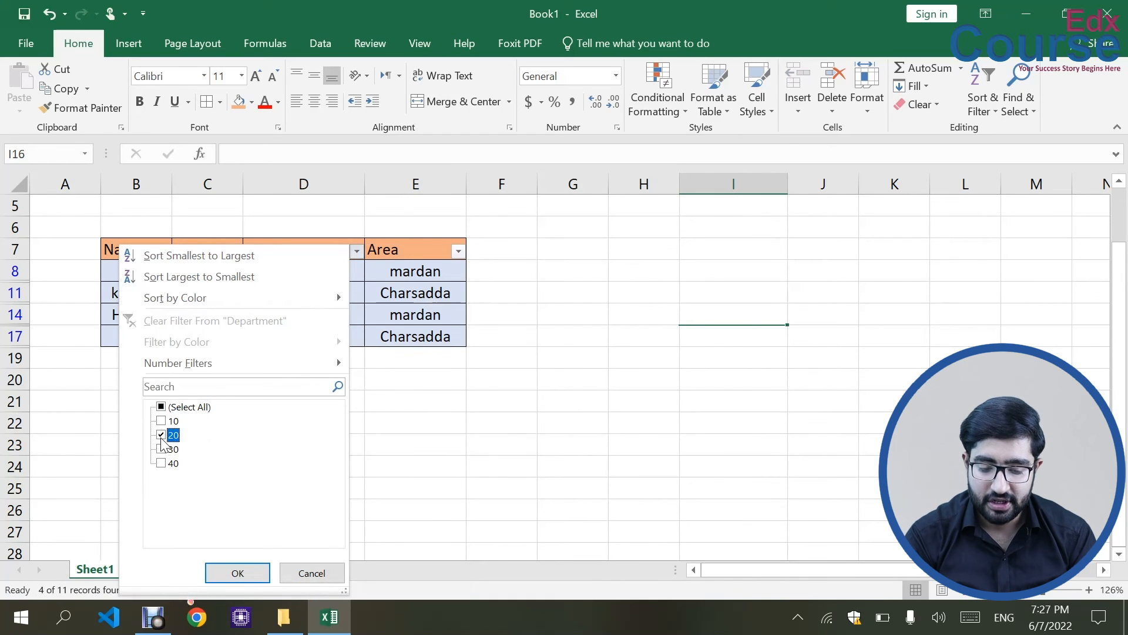
click(234, 574)
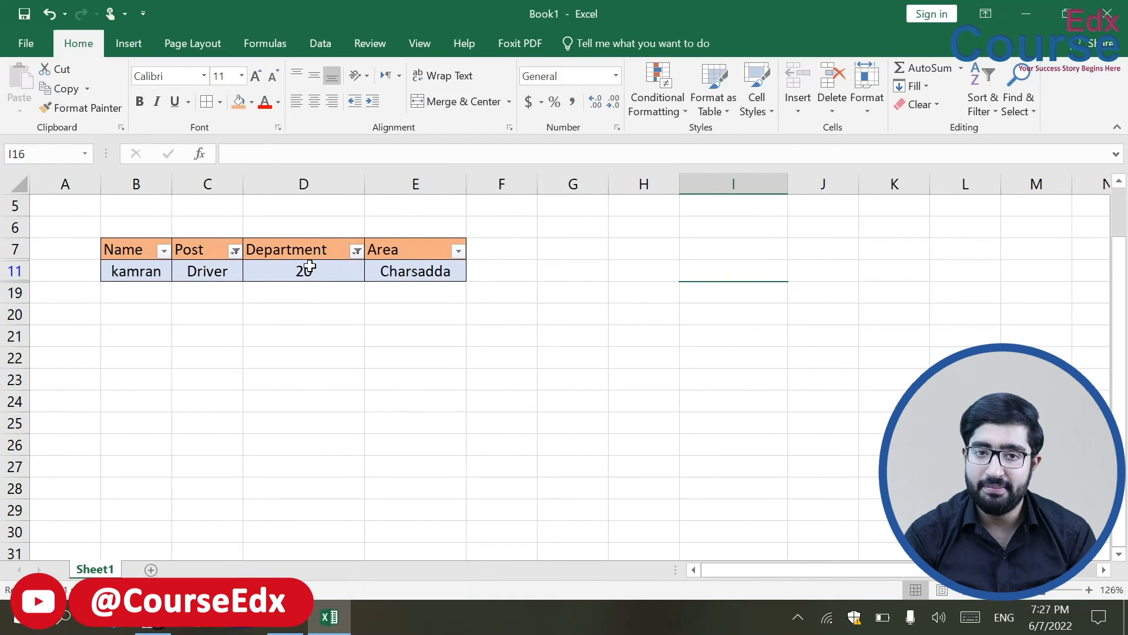
click(458, 251)
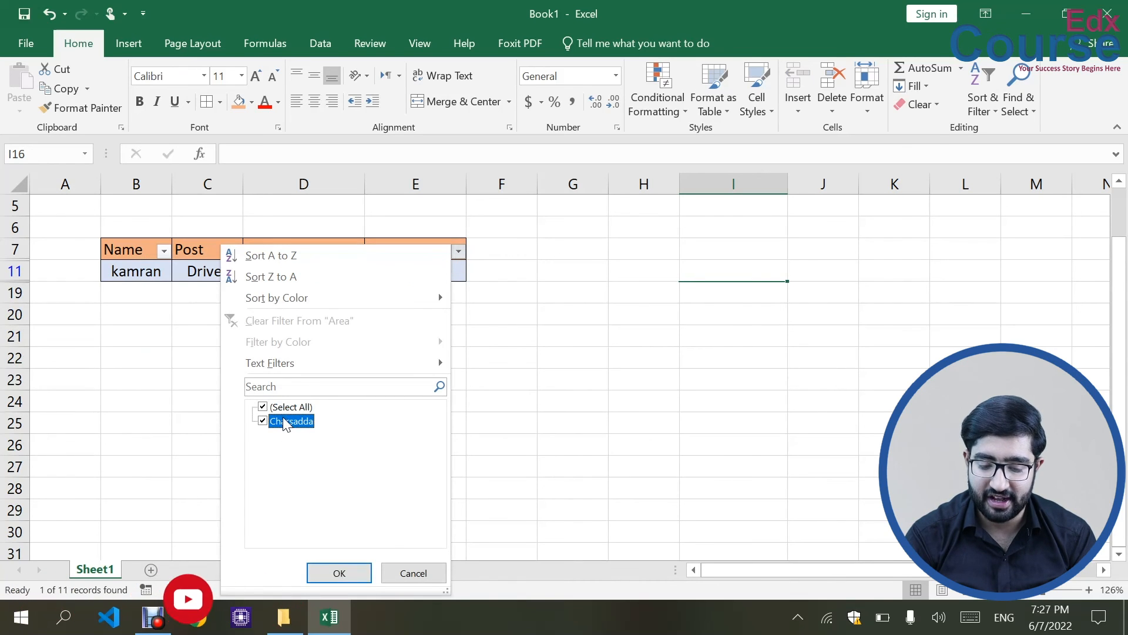
click(334, 574)
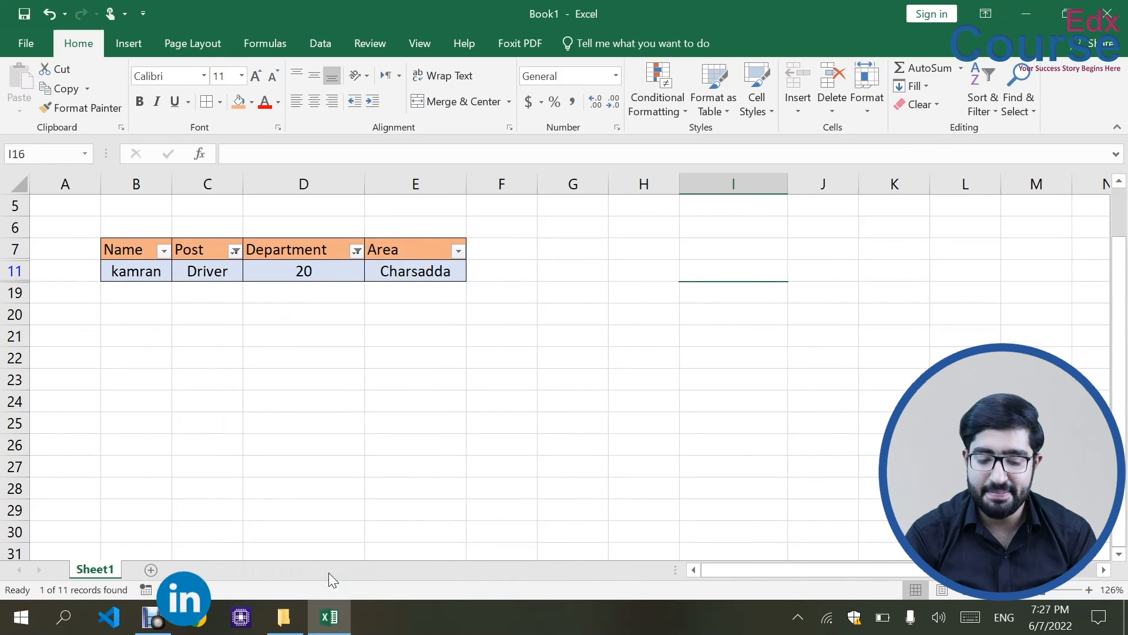
Check the Post, Department and Area cells of the filtered row, and undo the Department filter
click(196, 269)
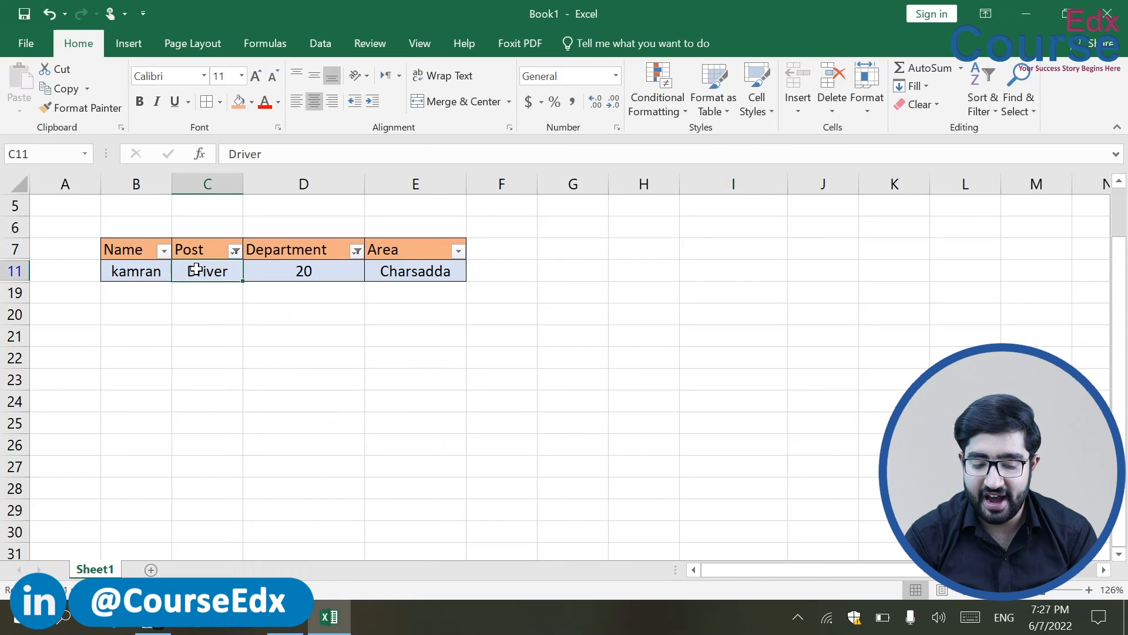
click(306, 283)
click(399, 271)
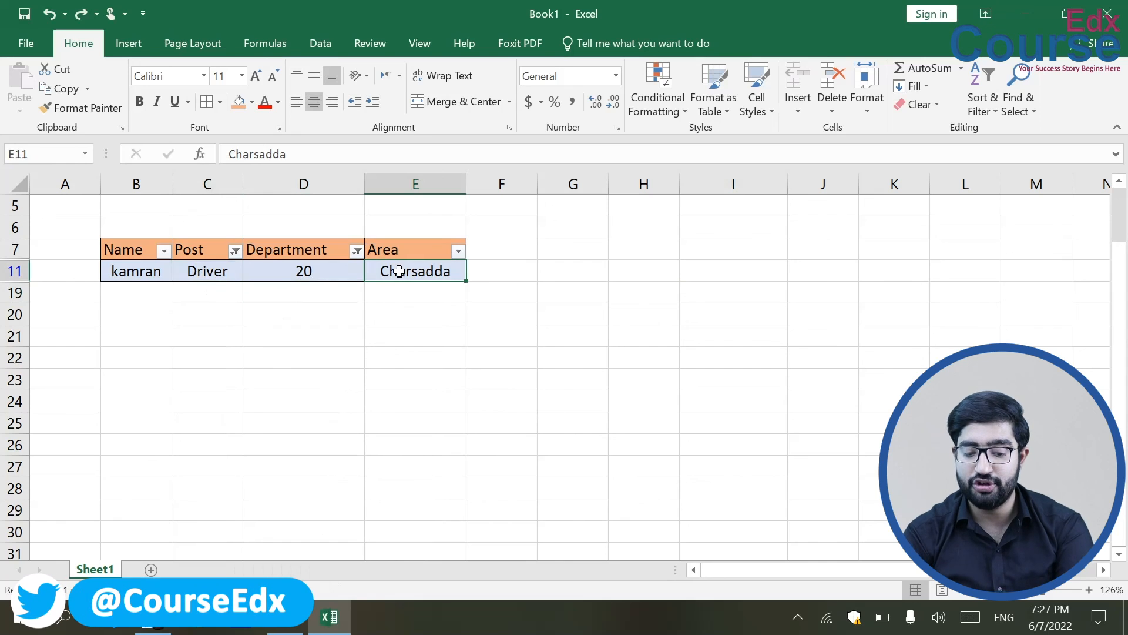
key(ctrl+z)
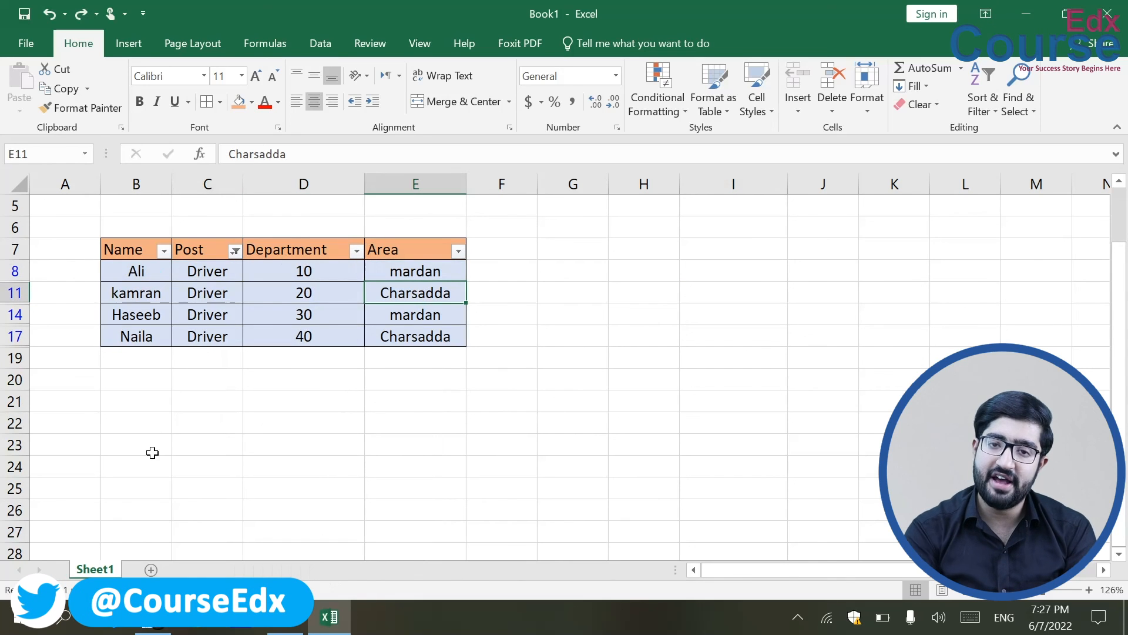